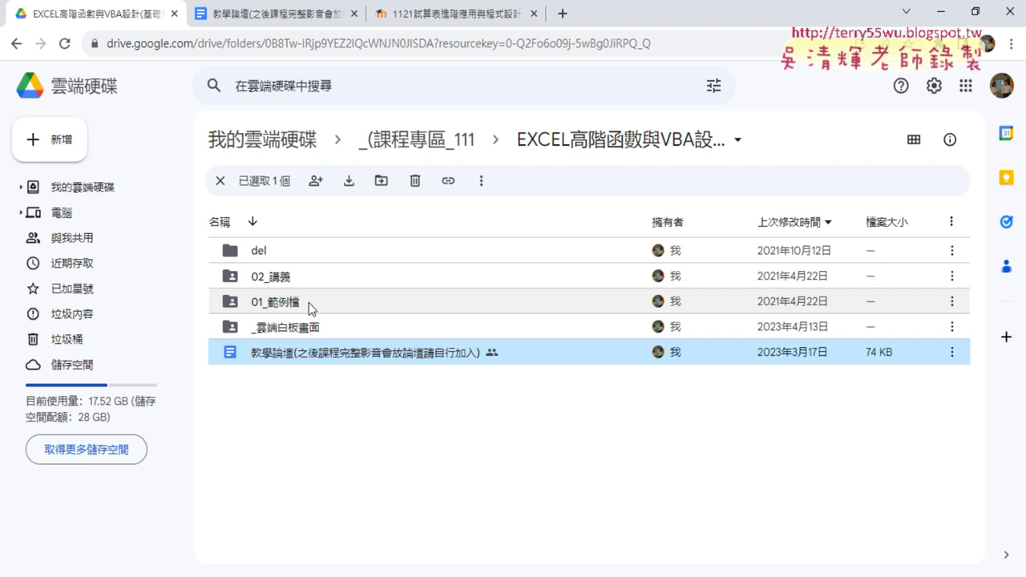
# Open the 01_範例檔 folder in Google Drive and bring up, then dismiss, the 範例檔.zip options
pyautogui.doubleClick(309, 302)
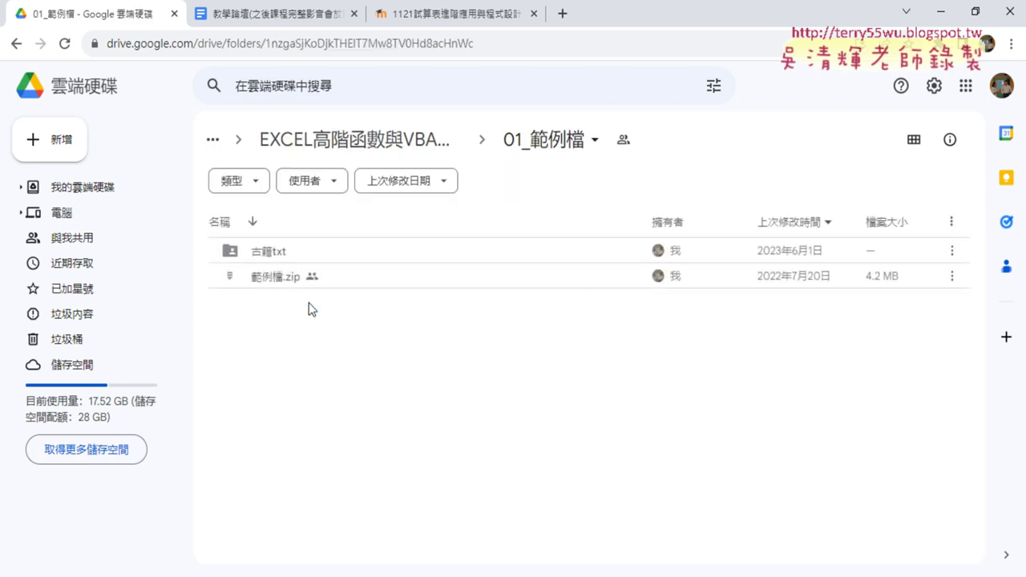
pyautogui.click(293, 281)
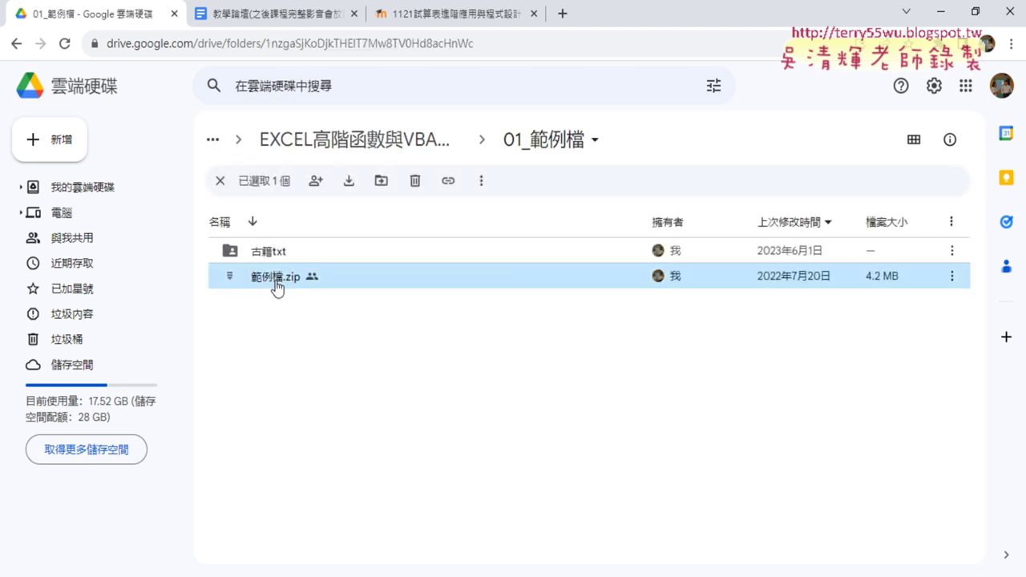
pyautogui.rightClick(275, 282)
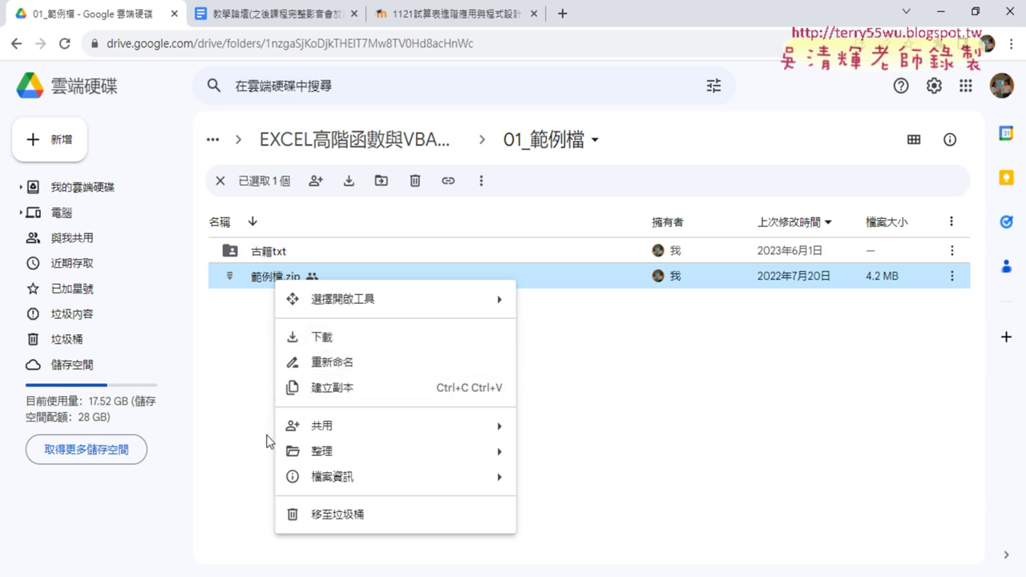
pyautogui.click(449, 509)
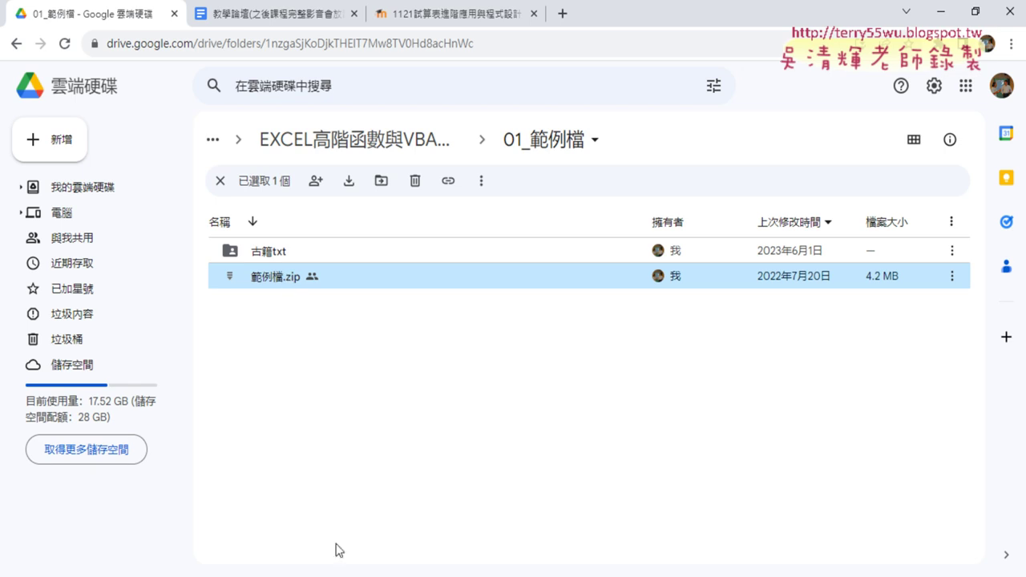
# Open the 範例檔(師大112_1_89) folder in File Explorer and select its twelve Excel files
pyautogui.moveTo(366, 561)
pyautogui.click(366, 513)
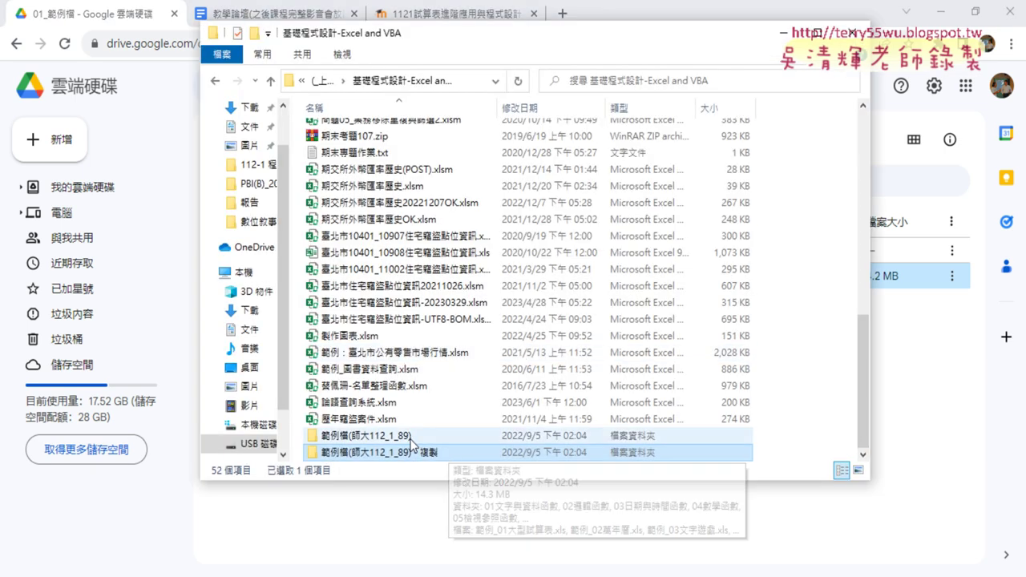
pyautogui.doubleClick(413, 437)
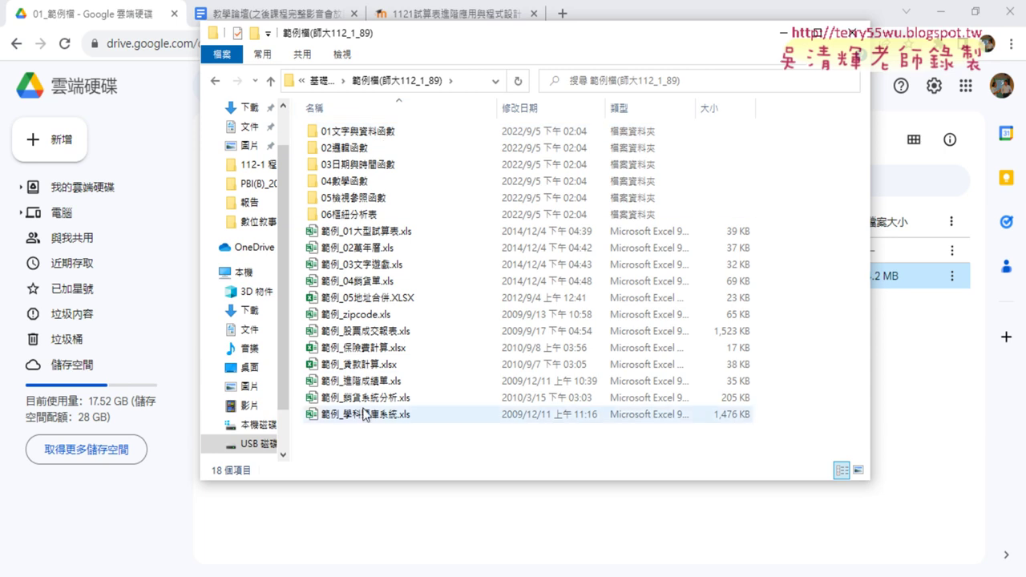
pyautogui.moveTo(380, 449)
pyautogui.mouseDown()
pyautogui.moveTo(390, 390)
pyautogui.moveTo(377, 116)
pyautogui.mouseUp()
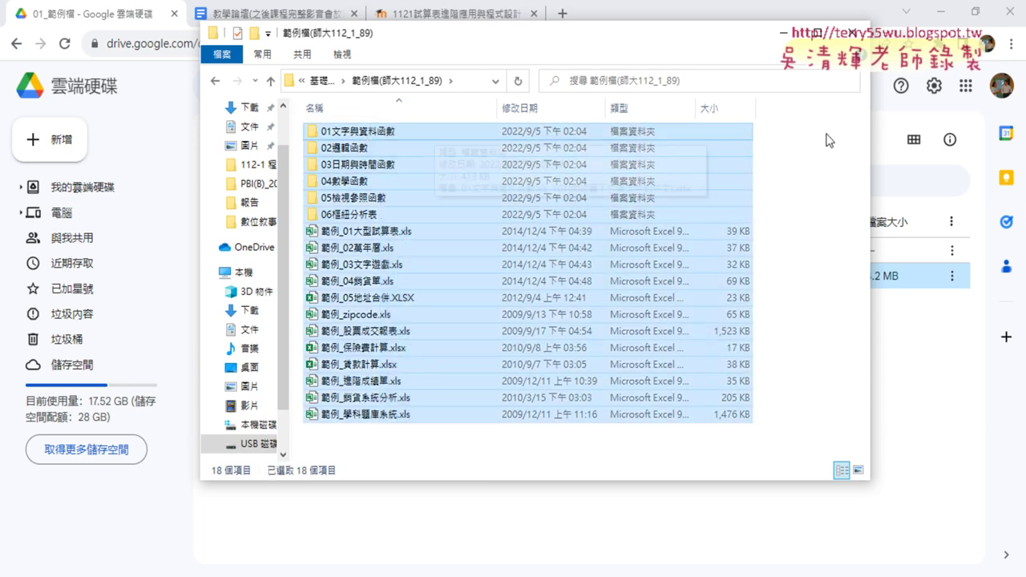
pyautogui.moveTo(815, 129); pyautogui.dragTo(649, 229)
pyautogui.moveTo(381, 440); pyautogui.dragTo(385, 237)
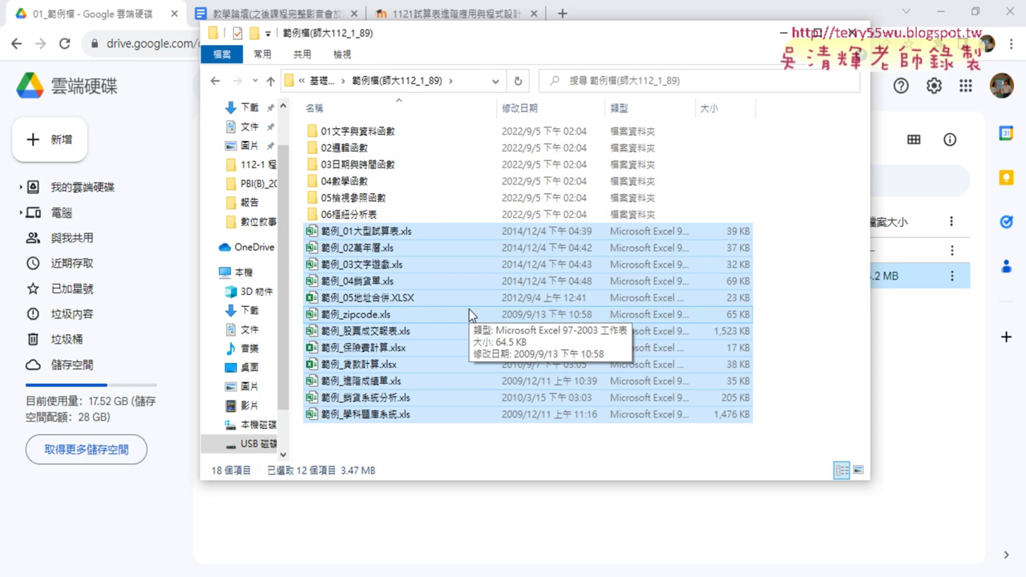
# Open the workbook 01文字與資料函數.xls from the 01文字與資料函數 folder
pyautogui.doubleClick(417, 142)
pyautogui.click(377, 139)
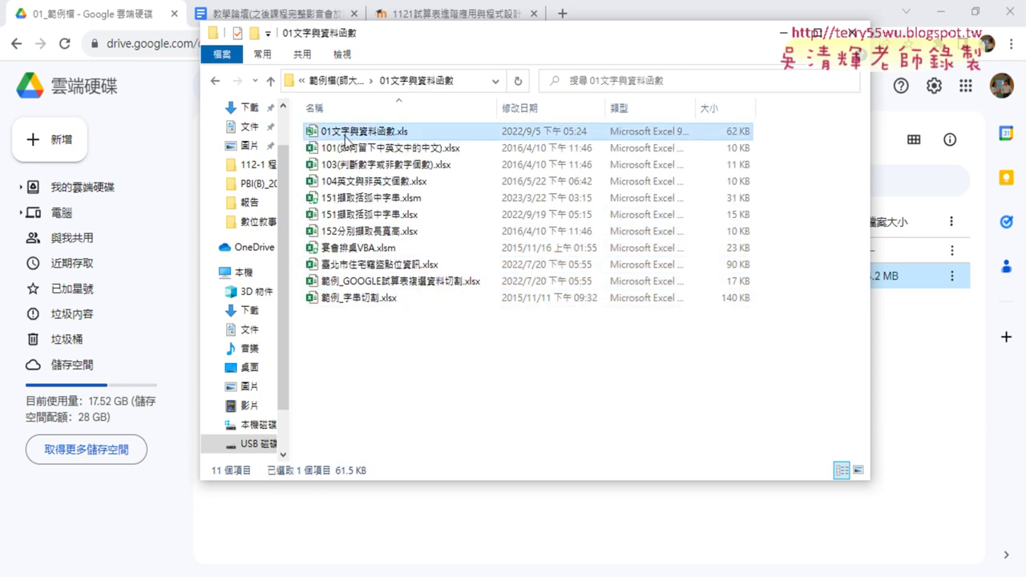
pyautogui.doubleClick(371, 136)
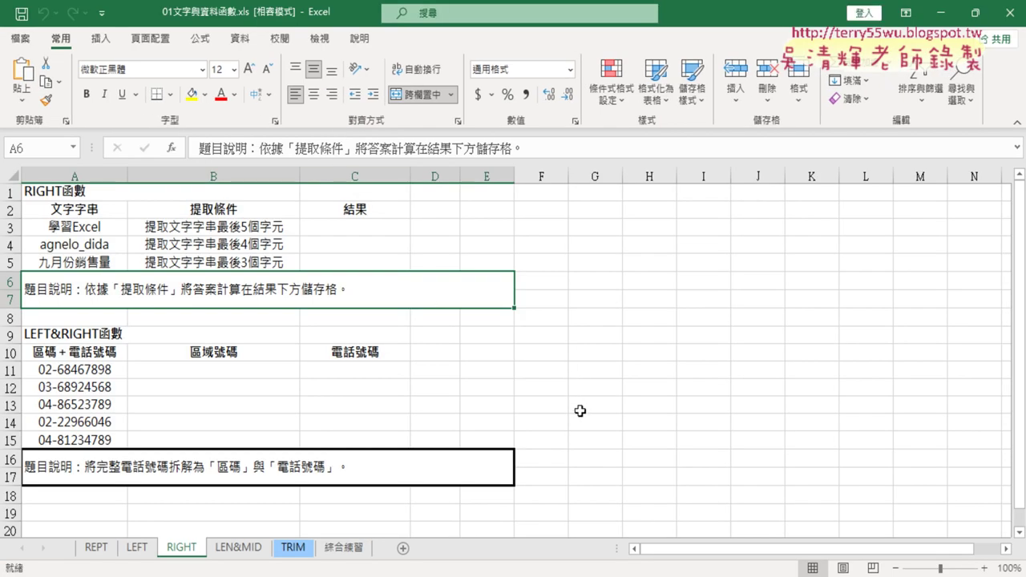
# Switch to the 綜合練習 sheet and zoom the view to 130%
pyautogui.click(984, 568)
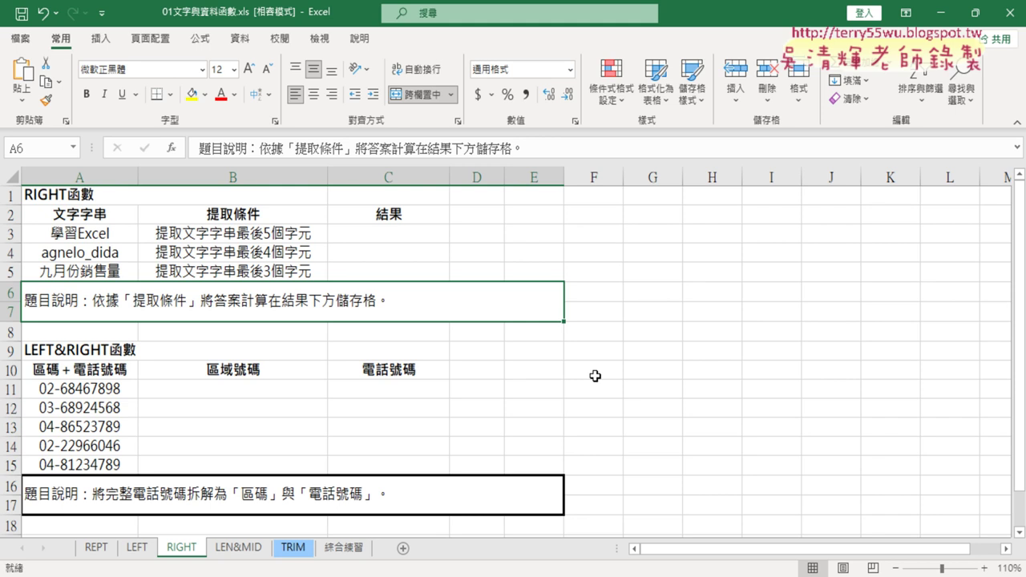
pyautogui.click(357, 552)
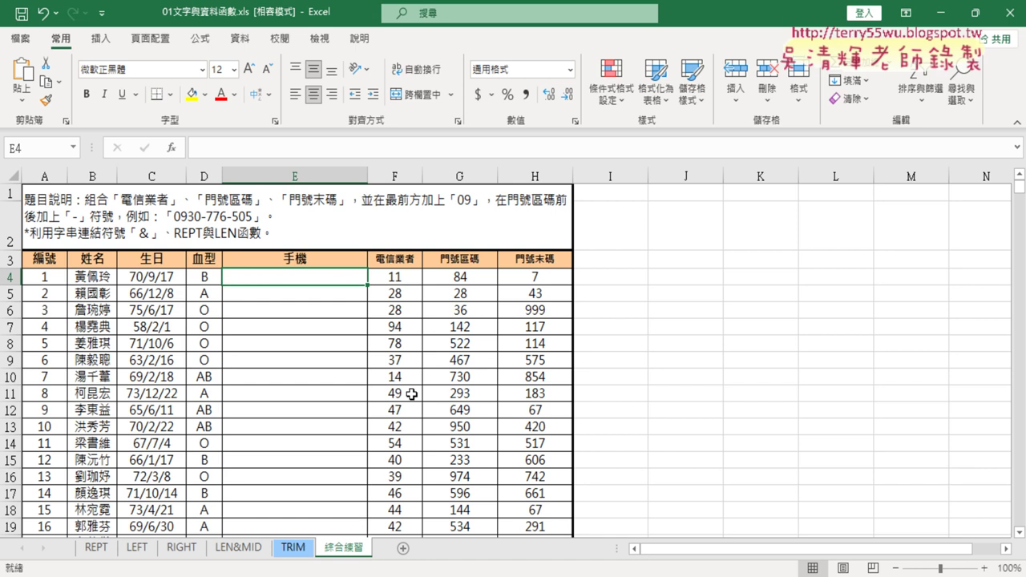
pyautogui.click(984, 567)
pyautogui.click(984, 567)
pyautogui.click(984, 567)
pyautogui.scroll(1, 648, 378)
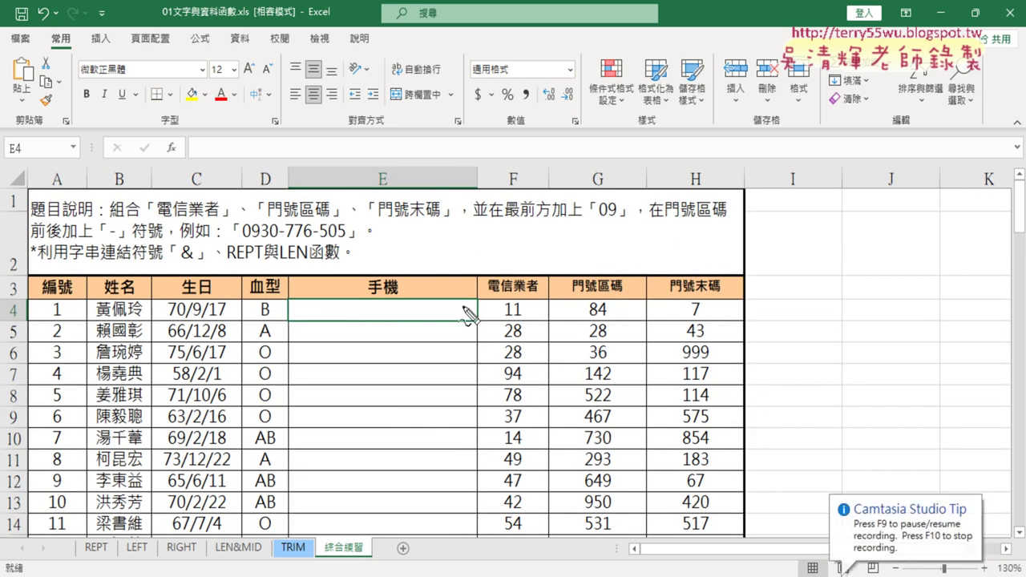
# Mark empty cell E4, the example number and carrier code 11 in red ink, then erase it
pyautogui.moveTo(450, 330)
pyautogui.mouseDown()
pyautogui.moveTo(329, 322)
pyautogui.moveTo(440, 335)
pyautogui.mouseUp()
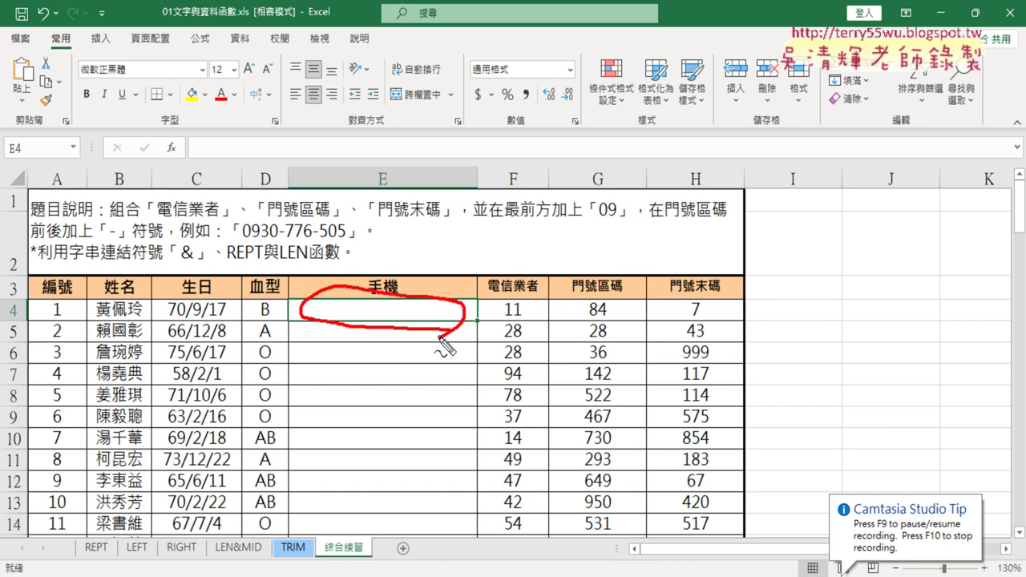
pyautogui.moveTo(239, 238)
pyautogui.mouseDown()
pyautogui.moveTo(306, 227)
pyautogui.moveTo(238, 242)
pyautogui.mouseUp()
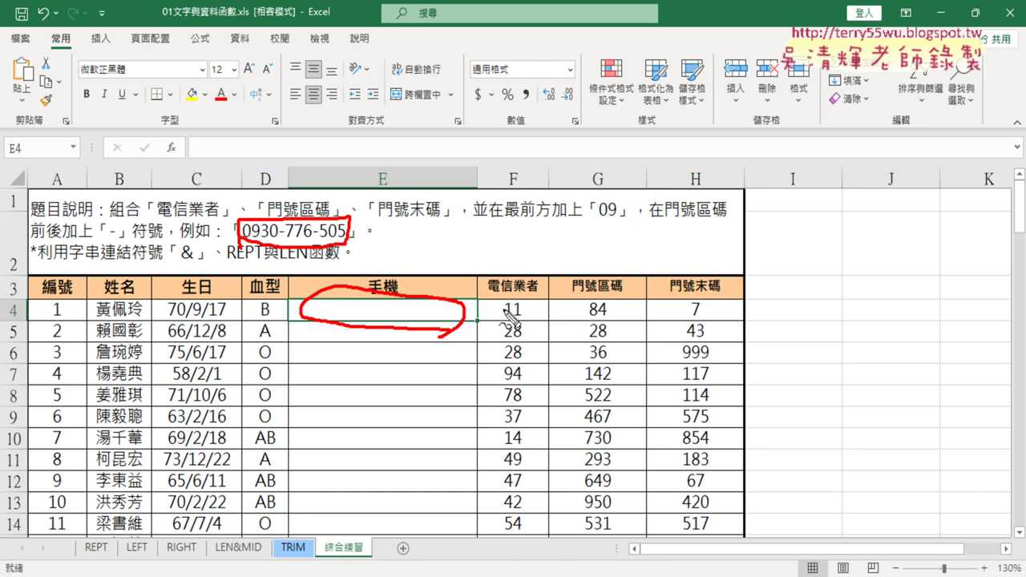
pyautogui.moveTo(499, 321); pyautogui.dragTo(526, 321)
pyautogui.press('Escape')
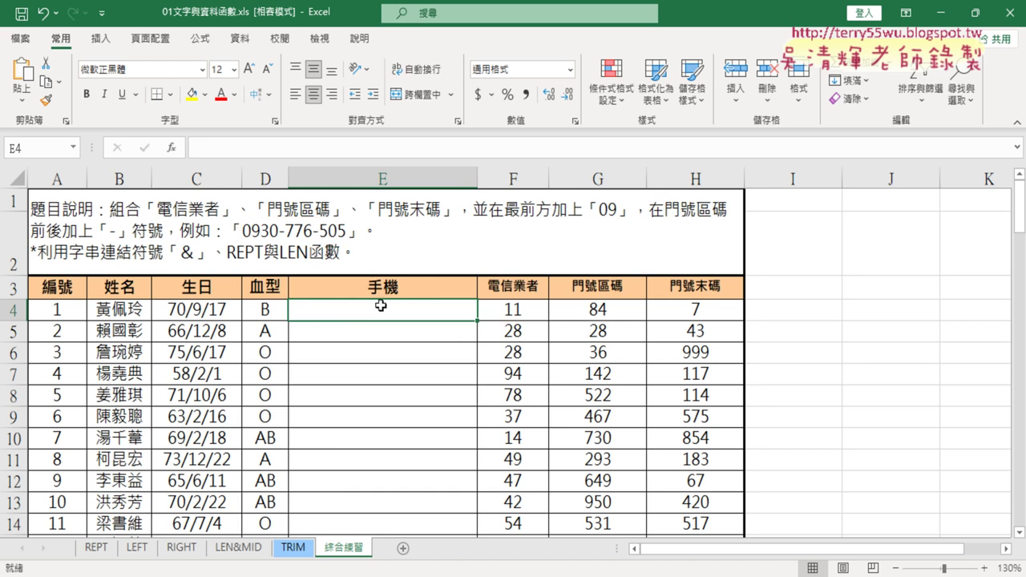
pyautogui.write('09')
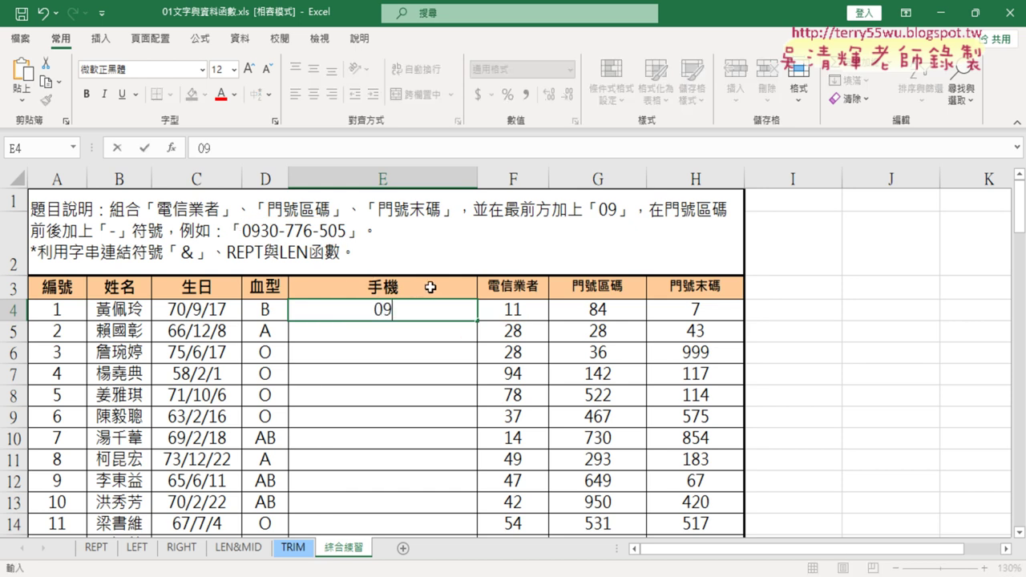
pyautogui.write('11')
pyautogui.write('-')
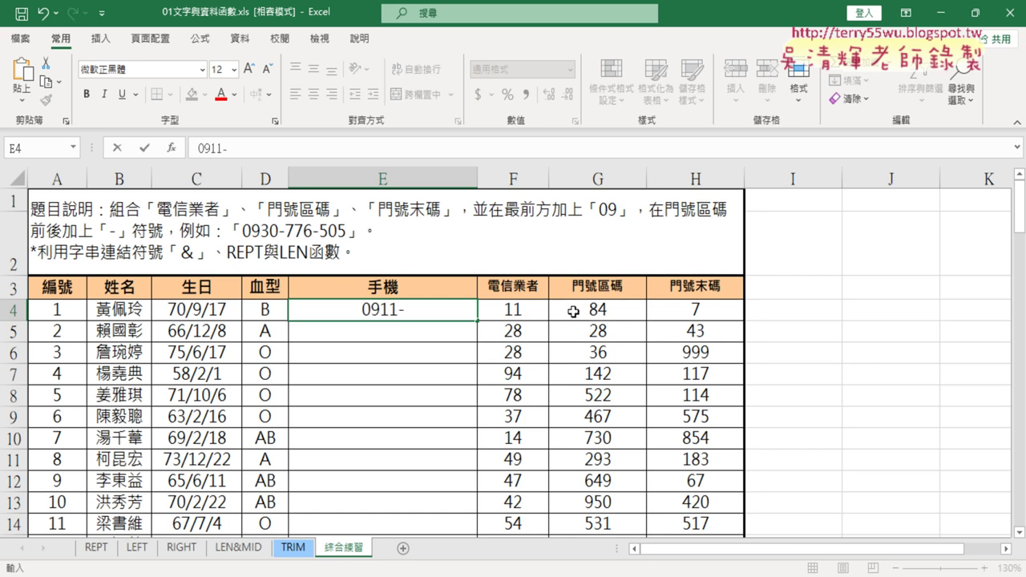
pyautogui.write('084')
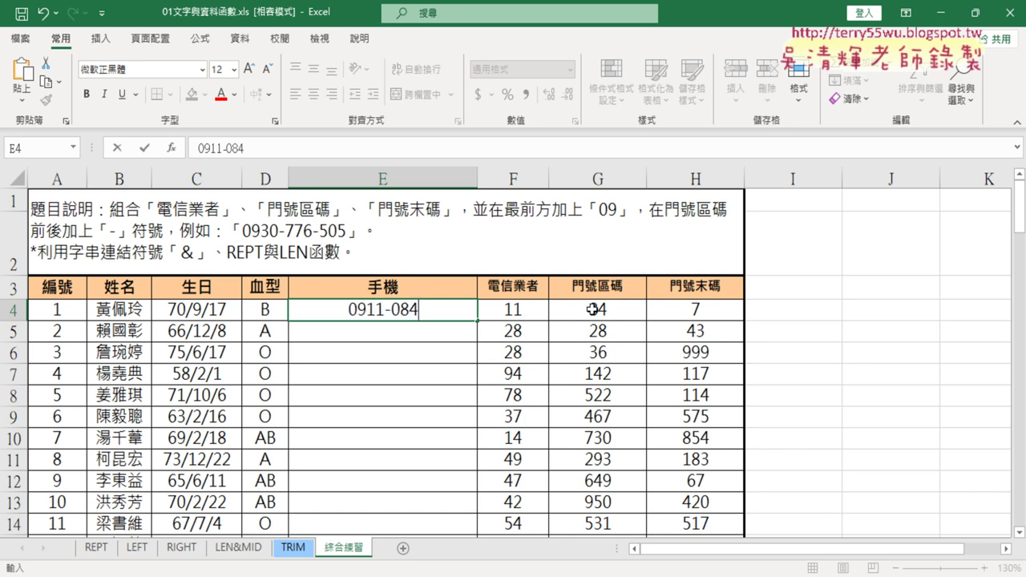
pyautogui.write('-007')
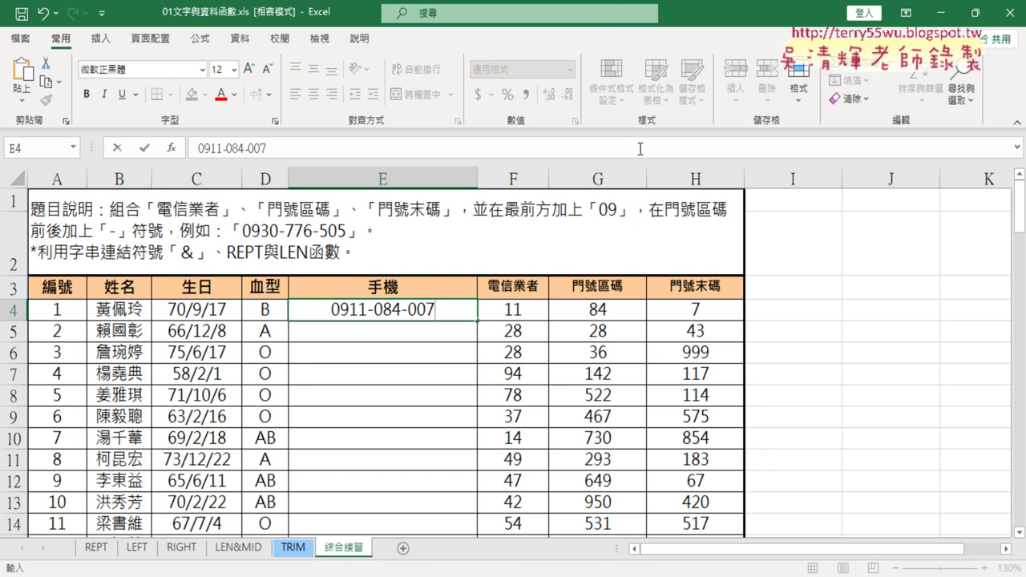
pyautogui.doubleClick(453, 311)
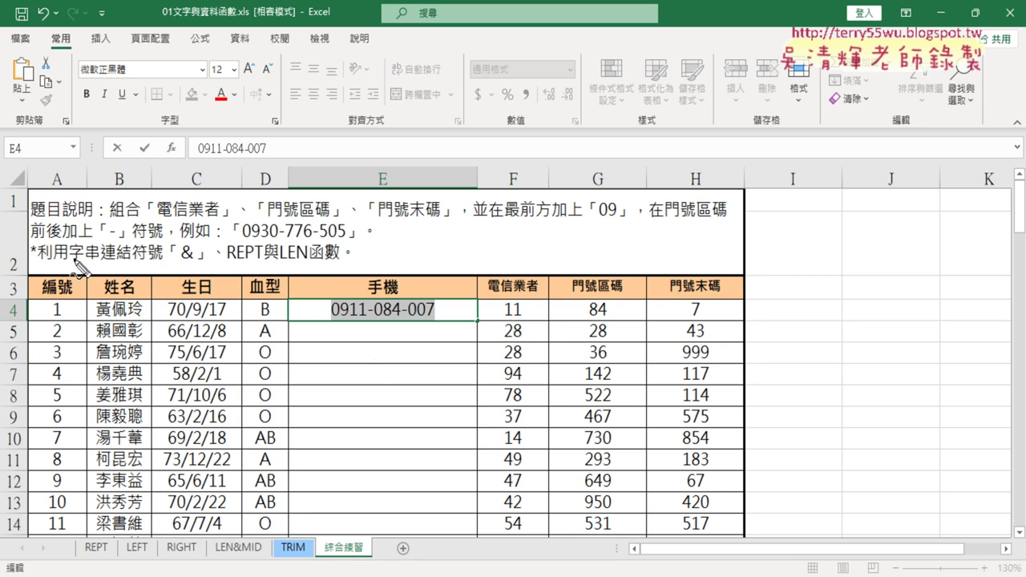
pyautogui.moveTo(180, 268); pyautogui.dragTo(197, 267)
pyautogui.moveTo(331, 319); pyautogui.dragTo(347, 318)
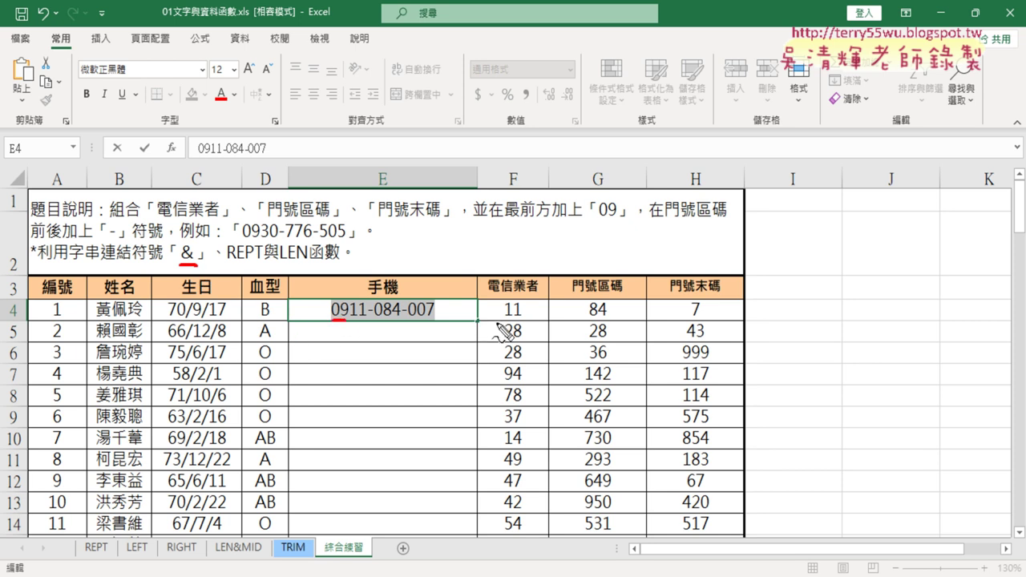
pyautogui.moveTo(504, 319); pyautogui.dragTo(521, 319)
pyautogui.moveTo(365, 318); pyautogui.dragTo(378, 317)
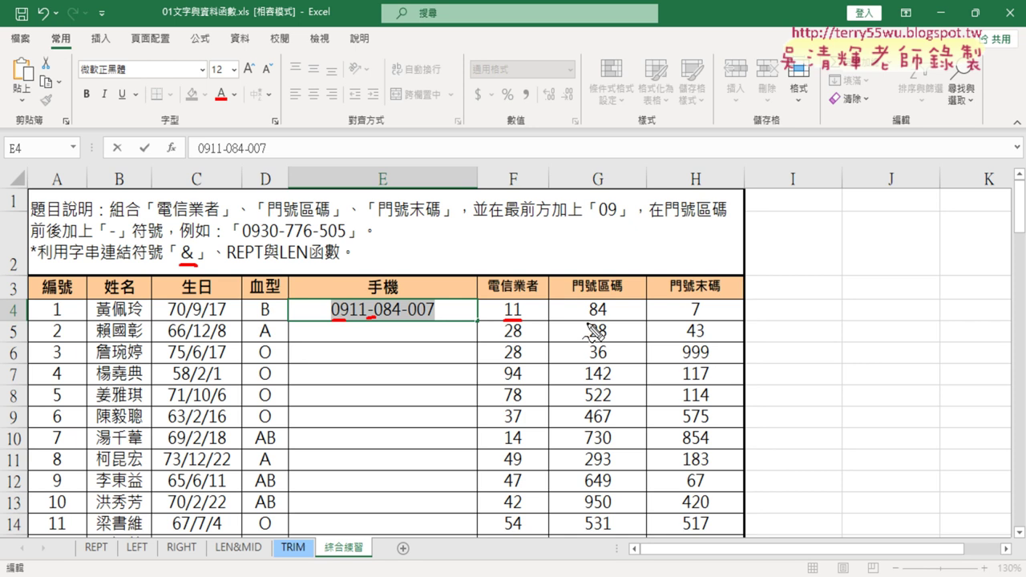
pyautogui.moveTo(573, 319); pyautogui.dragTo(606, 317)
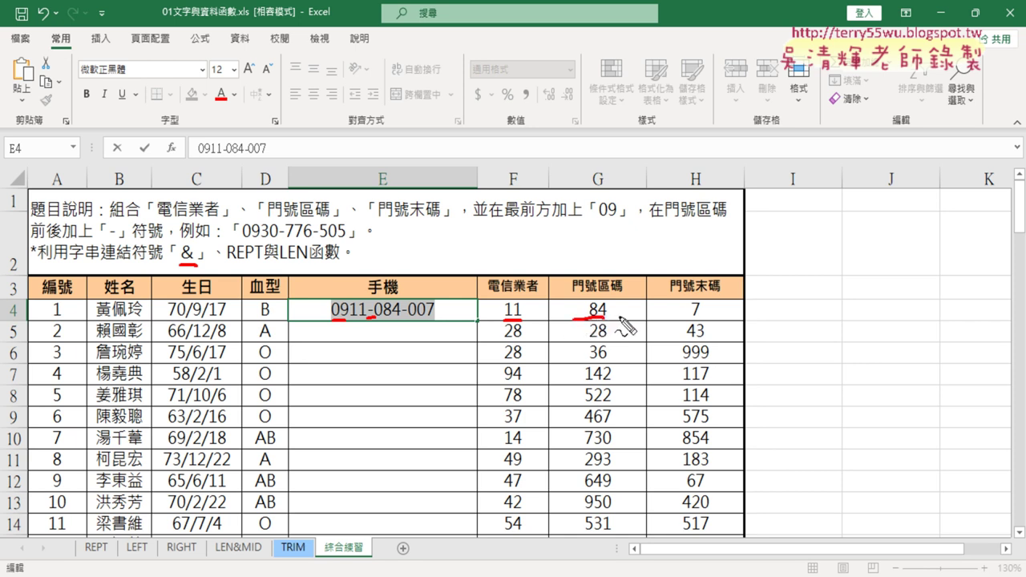
pyautogui.moveTo(227, 267); pyautogui.dragTo(313, 266)
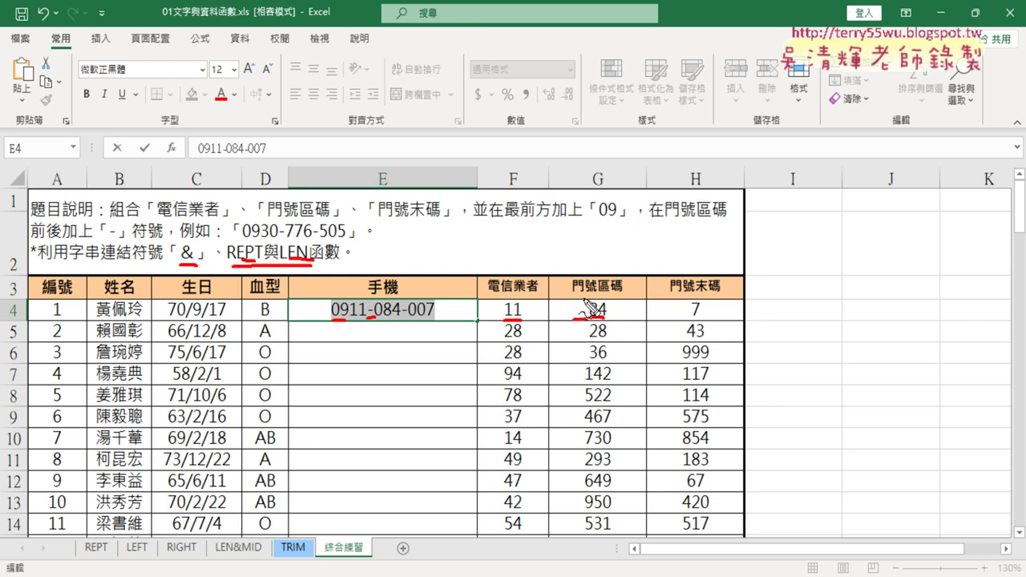
pyautogui.moveTo(592, 314)
pyautogui.mouseDown()
pyautogui.moveTo(603, 324)
pyautogui.moveTo(651, 316)
pyautogui.mouseUp()
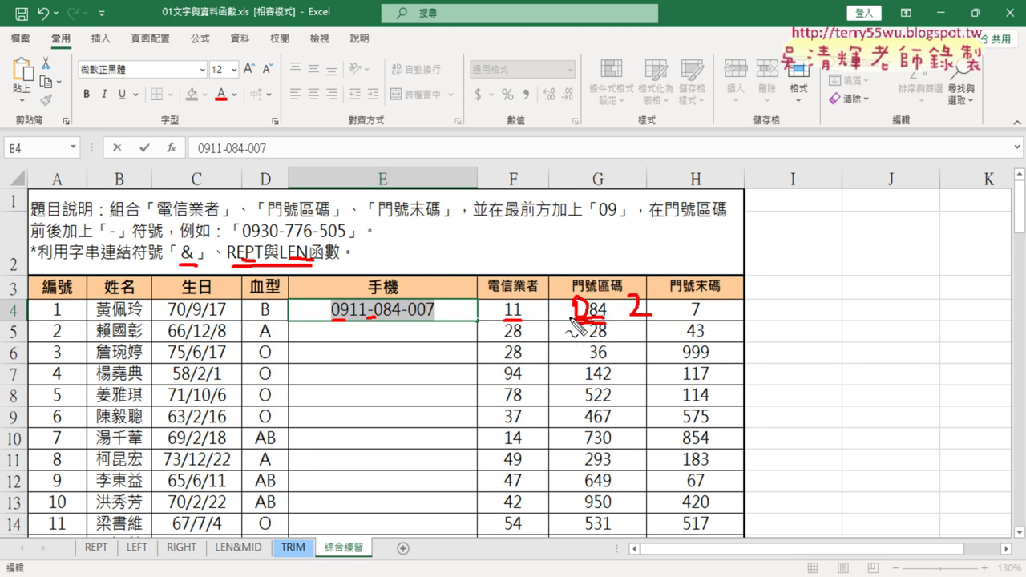
pyautogui.moveTo(600, 279)
pyautogui.mouseDown()
pyautogui.moveTo(600, 323)
pyautogui.moveTo(651, 315)
pyautogui.mouseUp()
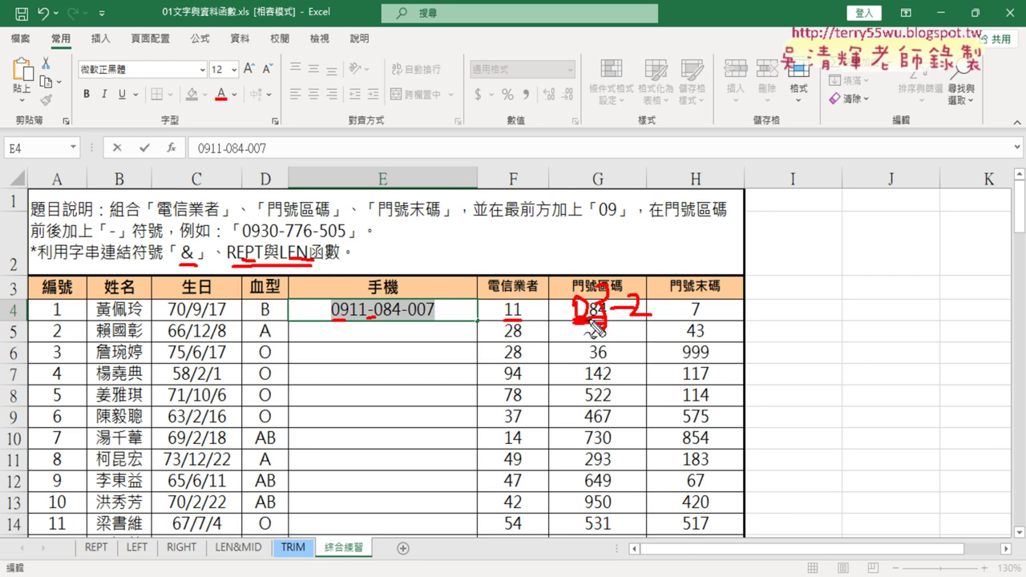
pyautogui.press('Escape')
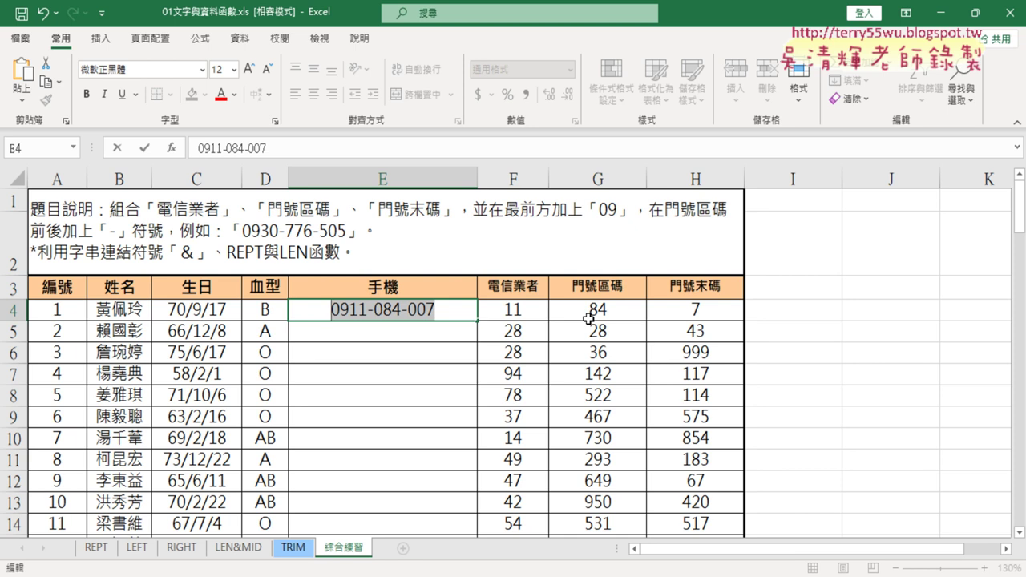
# On the REPT sheet, review the arguments of C3's REPT formula and keep it
pyautogui.click(95, 552)
pyautogui.click(93, 551)
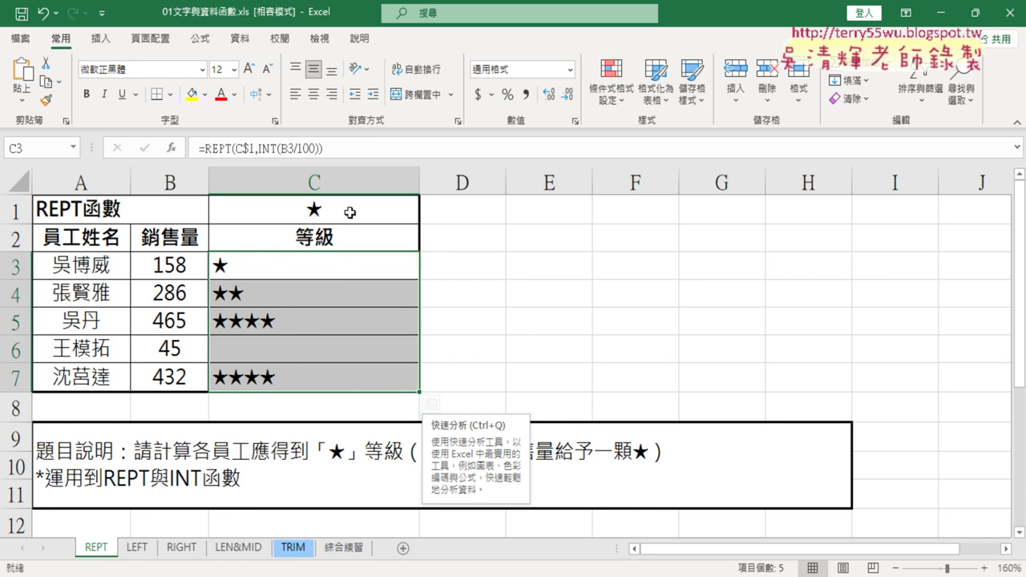
pyautogui.click(327, 266)
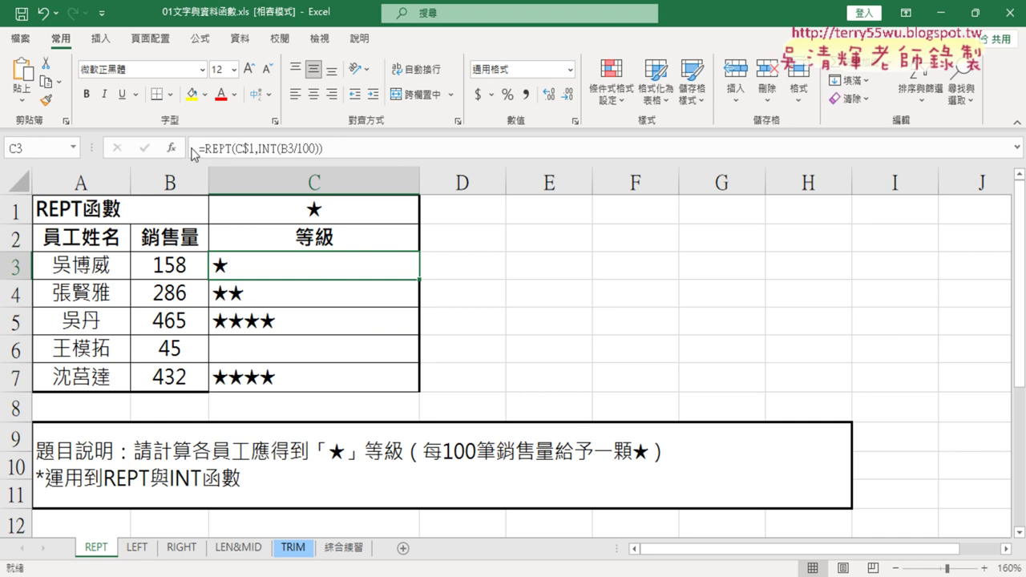
pyautogui.click(217, 148)
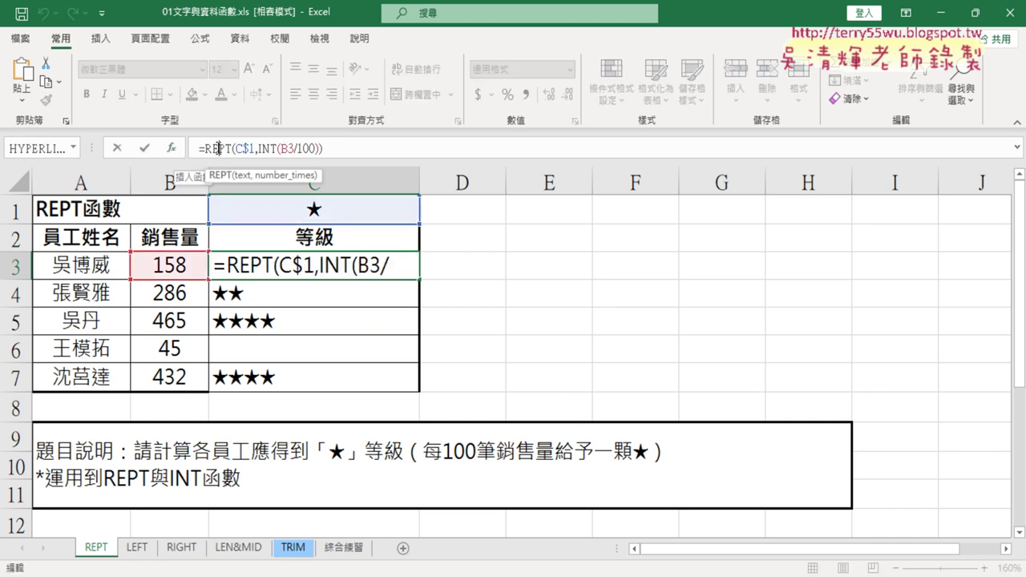
pyautogui.click(172, 148)
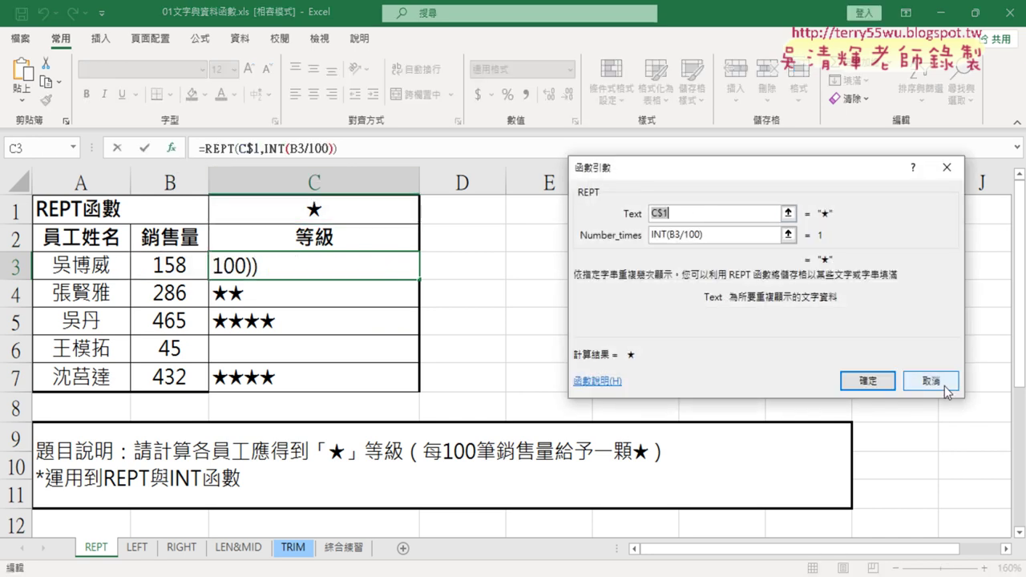
pyautogui.click(868, 380)
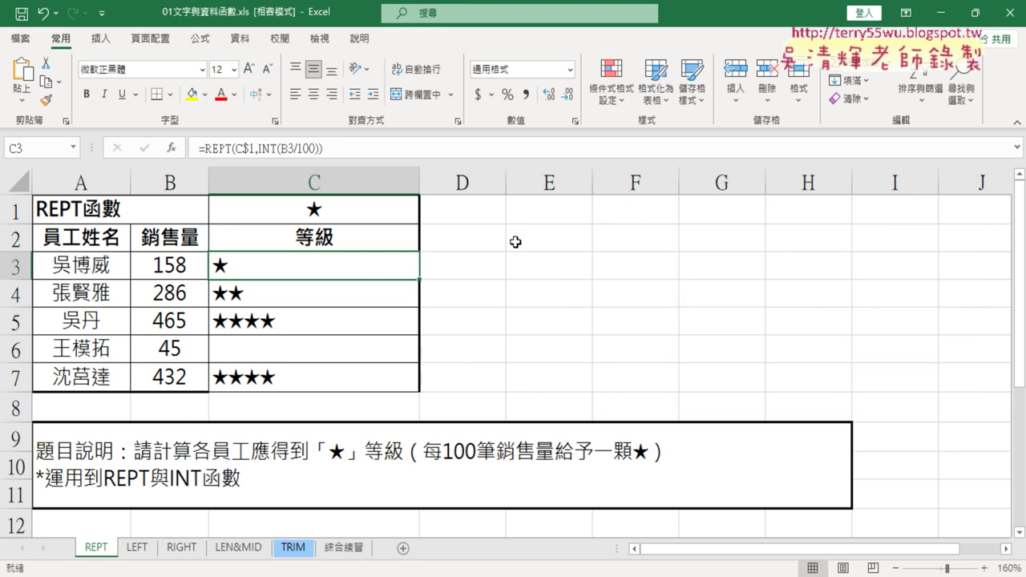
# Clear the star ratings from C3:C7 and begin inserting a function into C3
pyautogui.moveTo(358, 265); pyautogui.dragTo(353, 366)
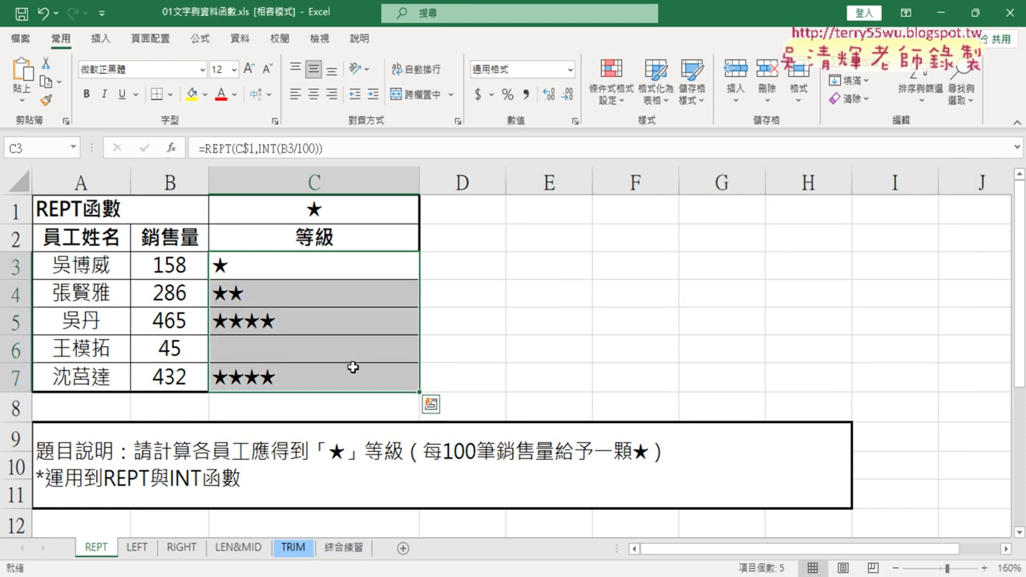
pyautogui.press('Delete')
pyautogui.click(323, 262)
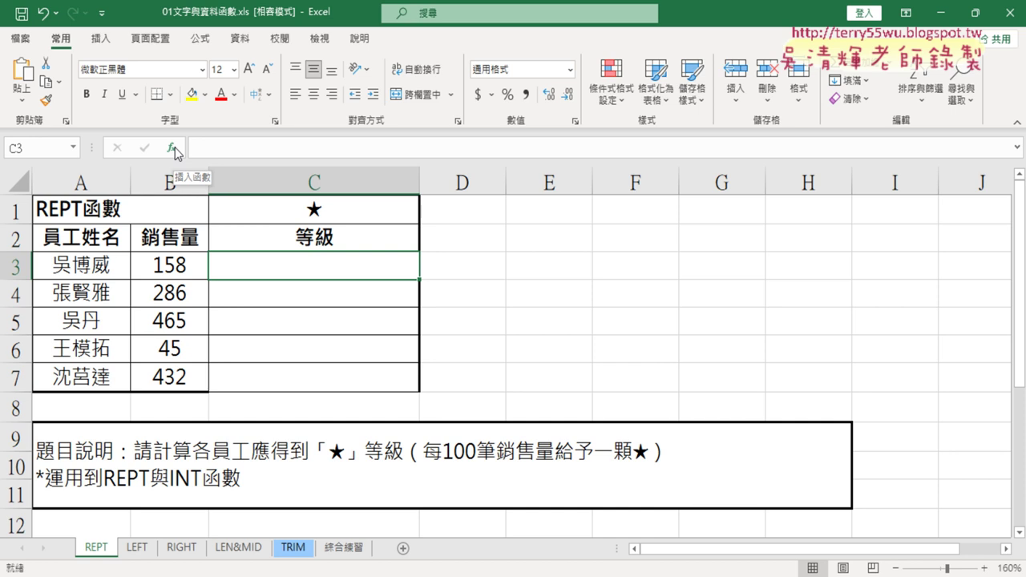
pyautogui.moveTo(178, 164)
pyautogui.mouseDown()
pyautogui.moveTo(178, 130)
pyautogui.moveTo(185, 170)
pyautogui.mouseUp()
pyautogui.press('Escape')
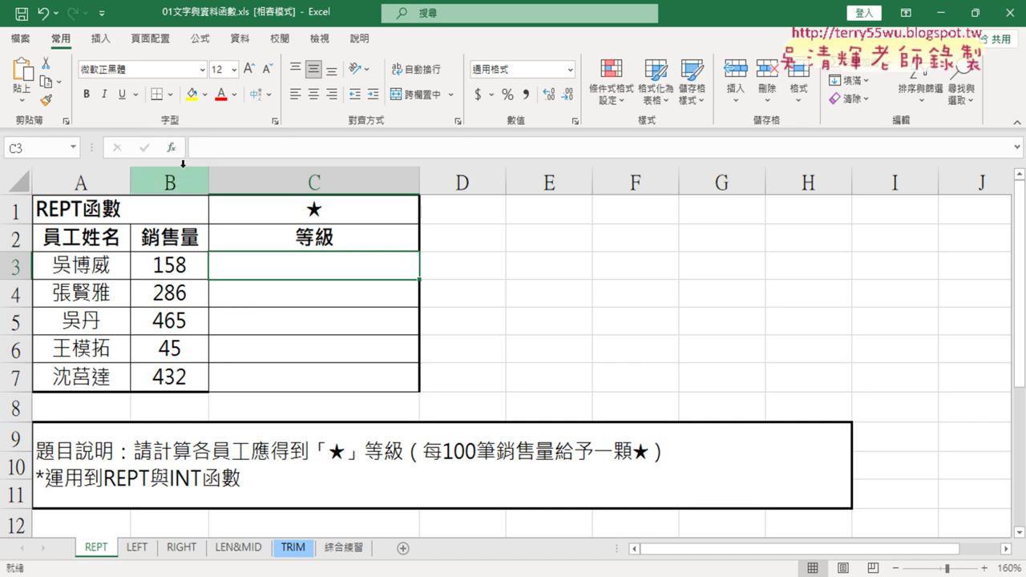
pyautogui.click(170, 147)
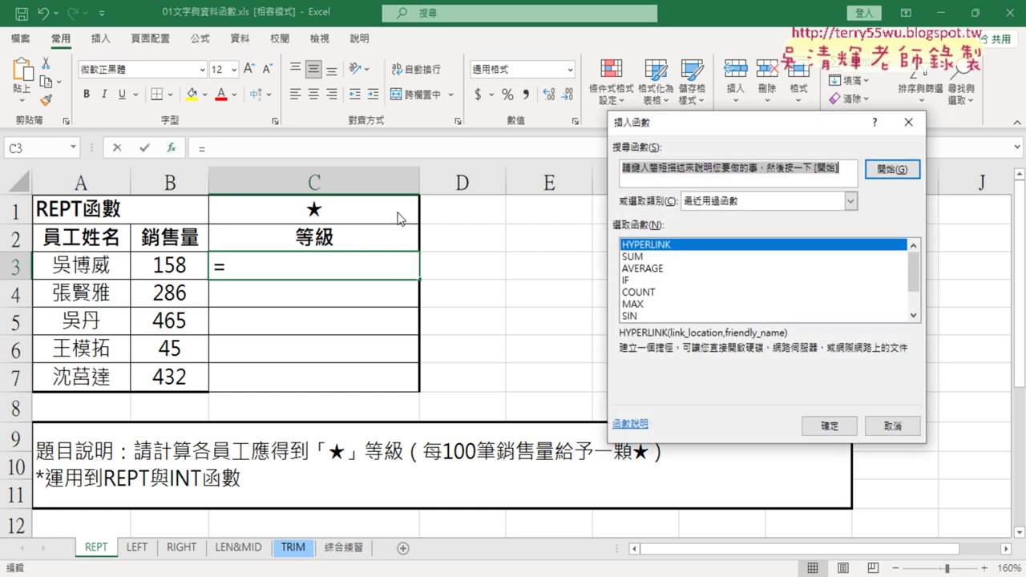
pyautogui.click(701, 206)
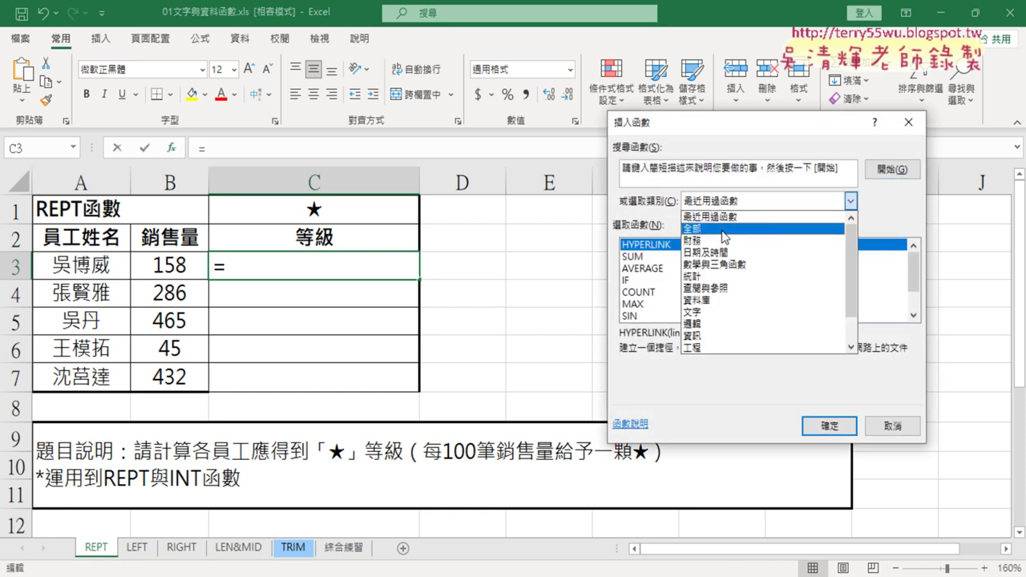
# Show all functions in the picker and jump through the R entries to REPT
pyautogui.click(724, 229)
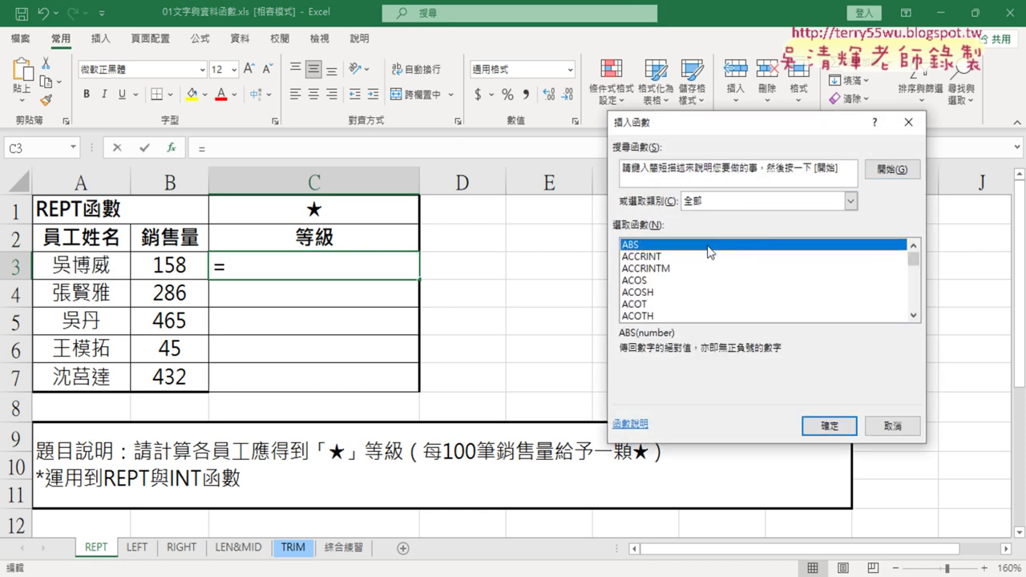
pyautogui.moveTo(914, 259); pyautogui.dragTo(916, 322)
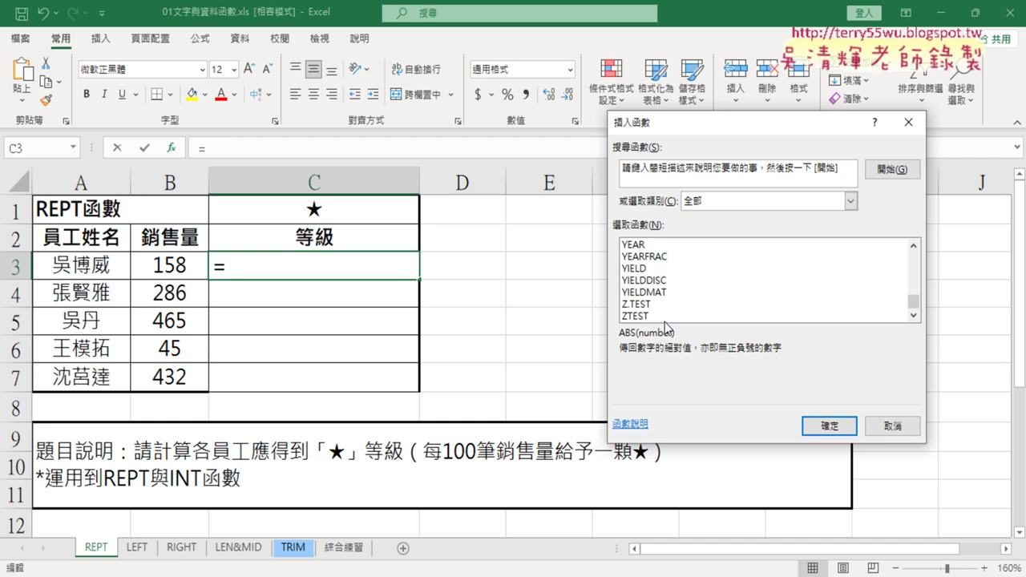
pyautogui.moveTo(914, 303); pyautogui.dragTo(913, 260)
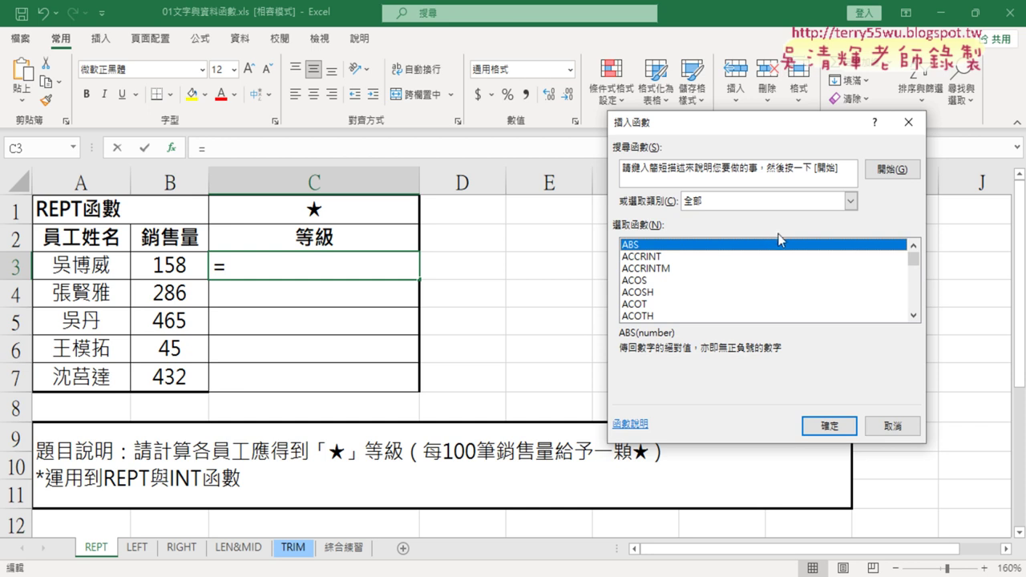
pyautogui.click(731, 256)
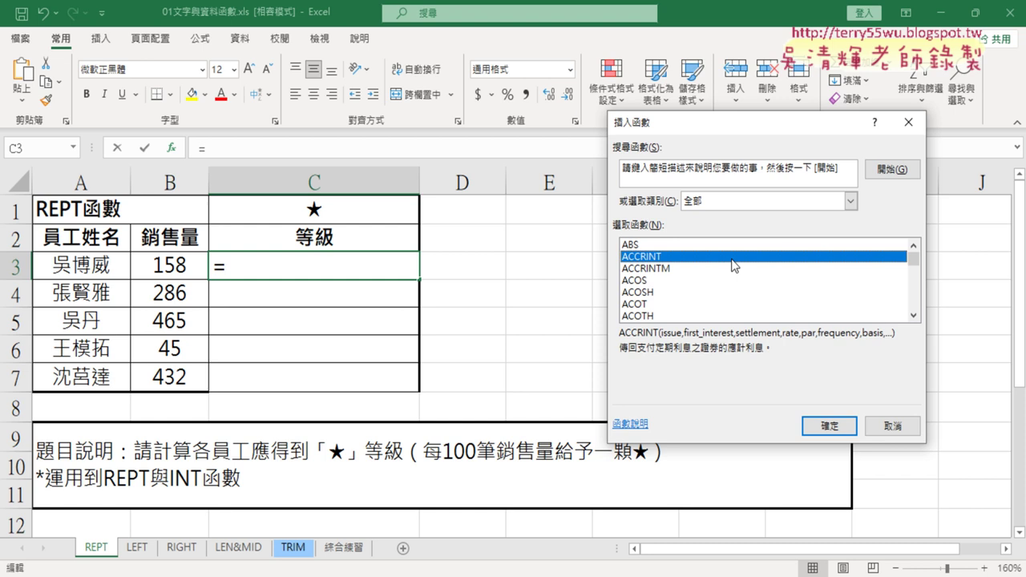
pyautogui.press('r')
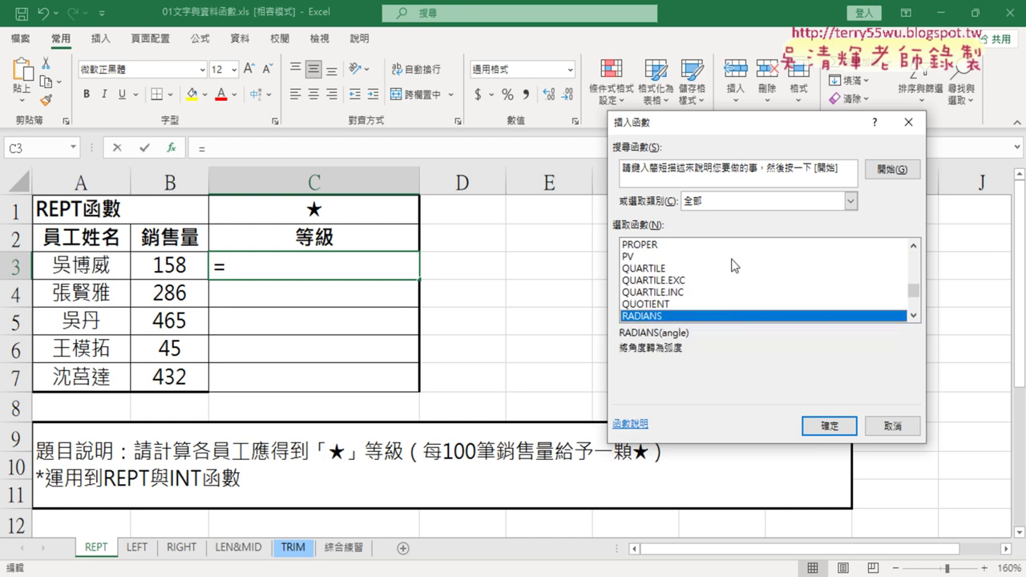
pyautogui.press('Down')
pyautogui.press('Down')
pyautogui.press('Down')
pyautogui.press('Down')
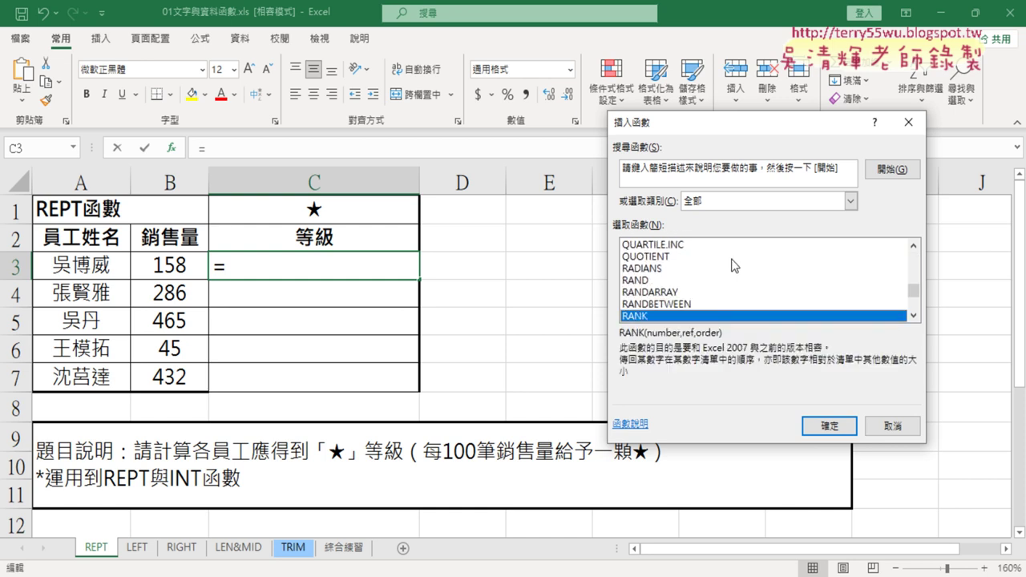
pyautogui.press('Down')
pyautogui.press('Down')
pyautogui.press('Down')
pyautogui.press('Down')
pyautogui.press('Down')
pyautogui.press('Down')
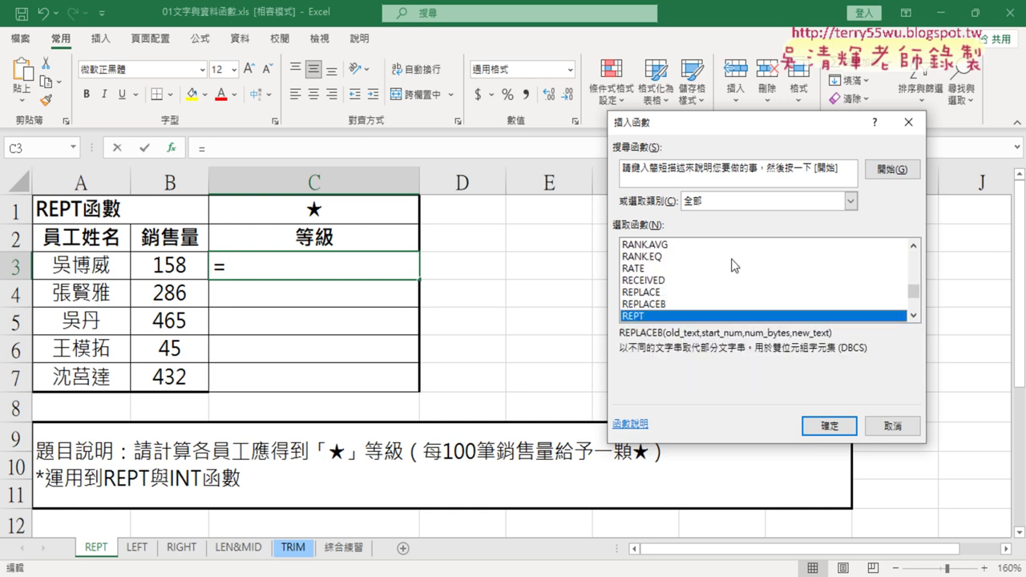
pyautogui.press('Down')
pyautogui.press('Down')
pyautogui.press('Up')
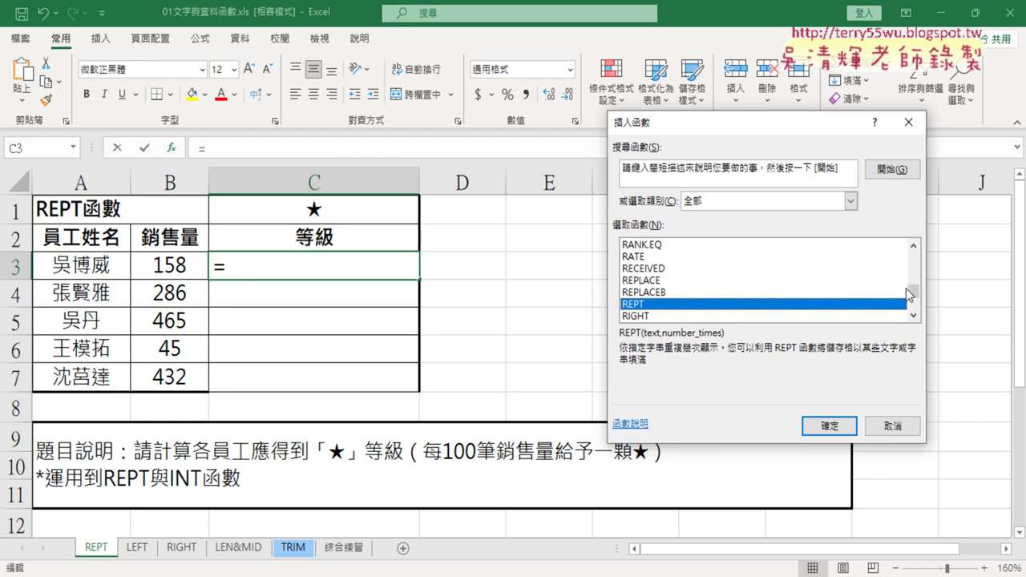
# From ABS at the top, type 're' to jump back to the RE functions
pyautogui.moveTo(912, 291); pyautogui.dragTo(913, 253)
pyautogui.click(808, 245)
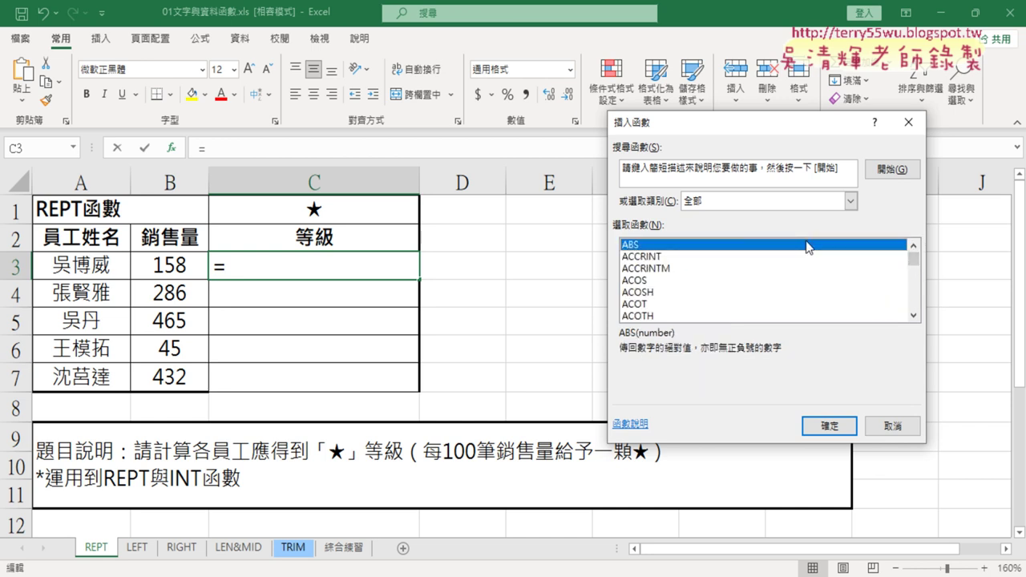
pyautogui.write('re')
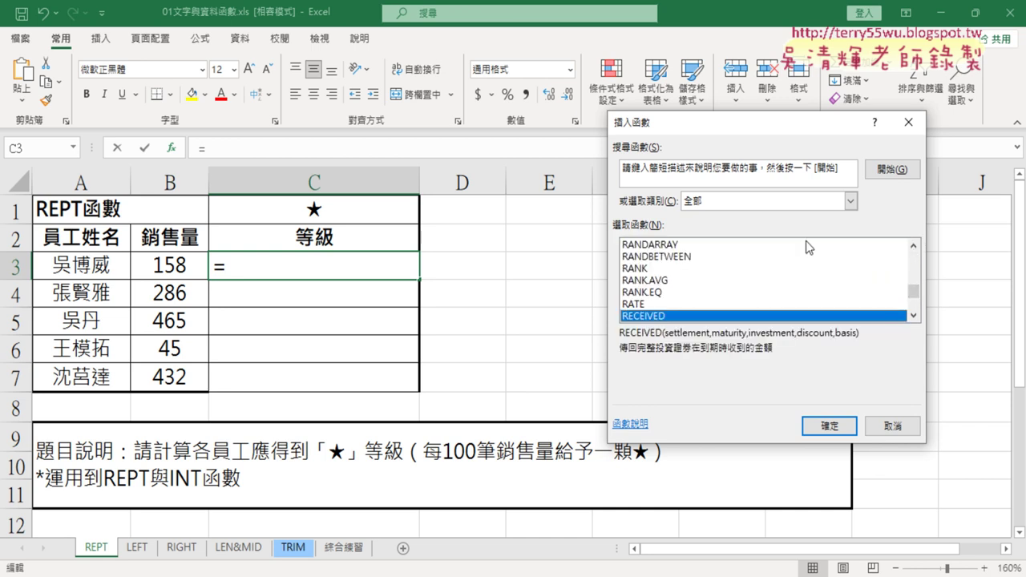
pyautogui.press('Down')
pyautogui.press('Down')
pyautogui.press('Down')
pyautogui.press('Down')
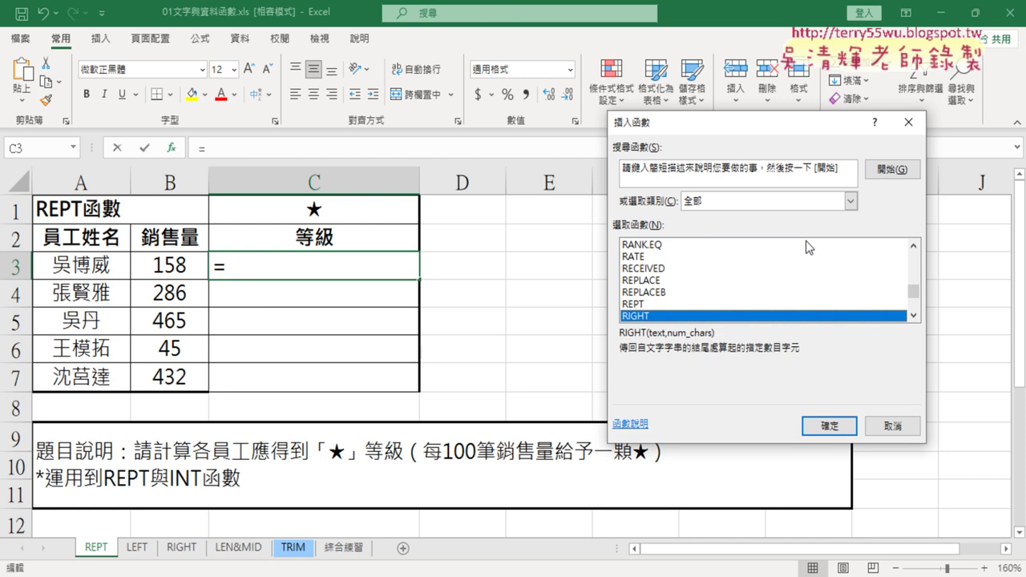
pyautogui.click(719, 205)
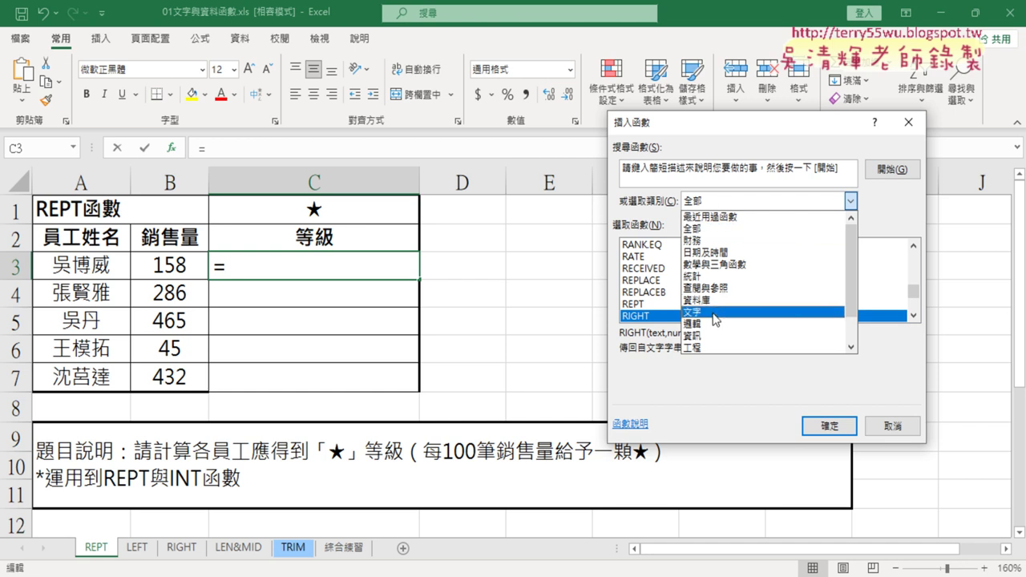
# Filter the function list to the 文字 category and select REPT
pyautogui.click(706, 312)
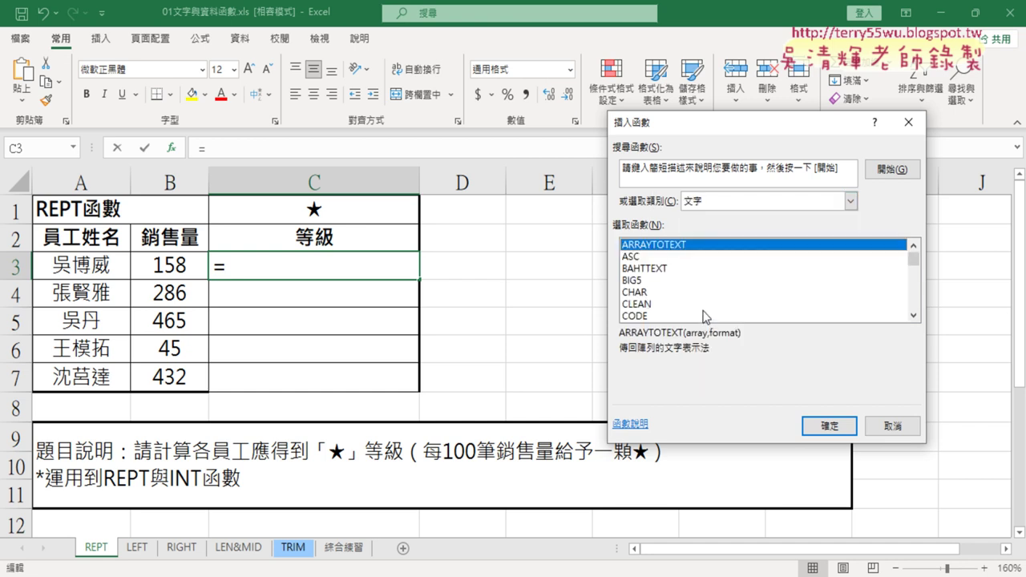
pyautogui.click(913, 315)
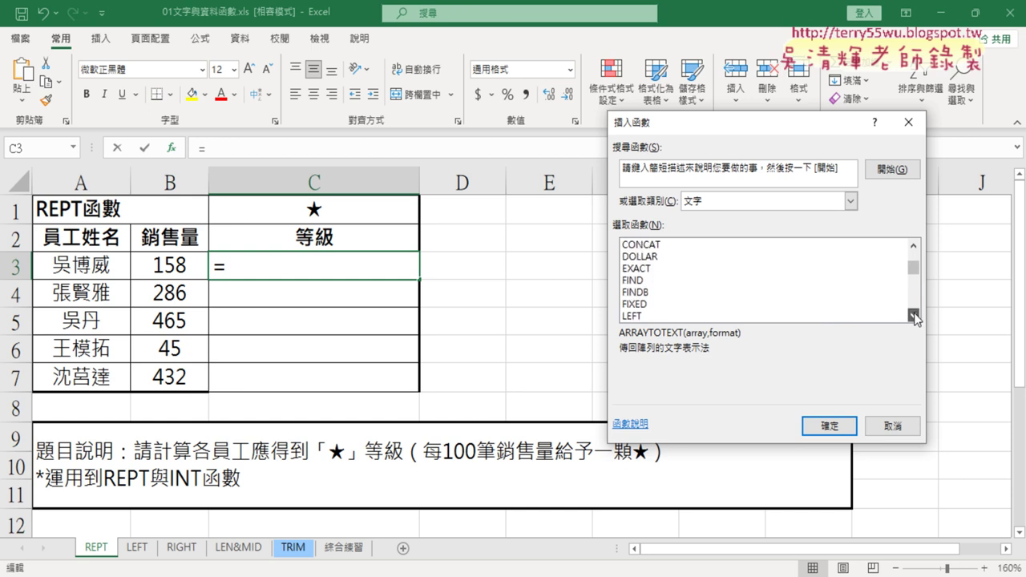
pyautogui.click(912, 315)
pyautogui.click(913, 315)
pyautogui.click(912, 315)
pyautogui.click(912, 315)
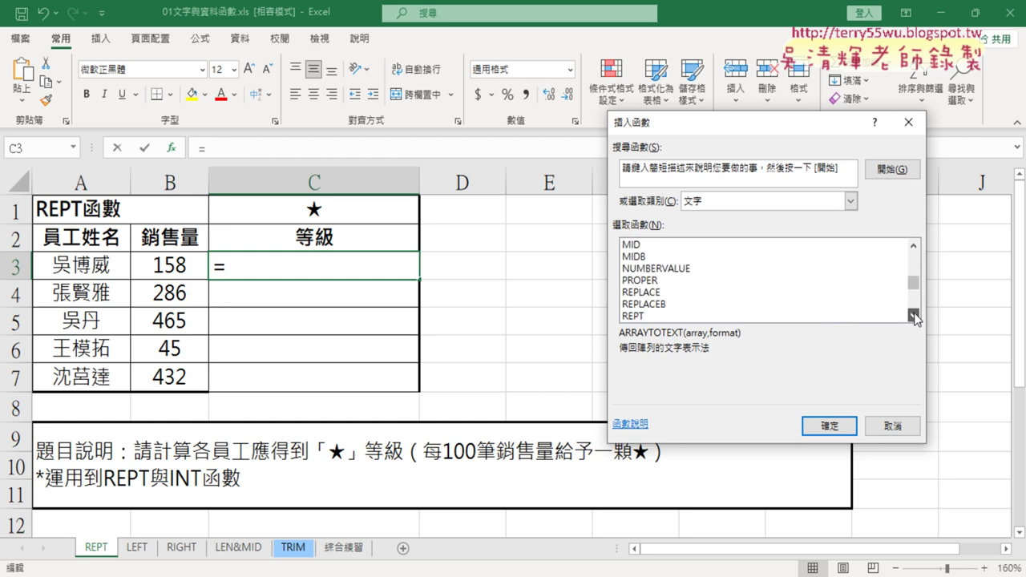
pyautogui.click(913, 315)
pyautogui.click(646, 308)
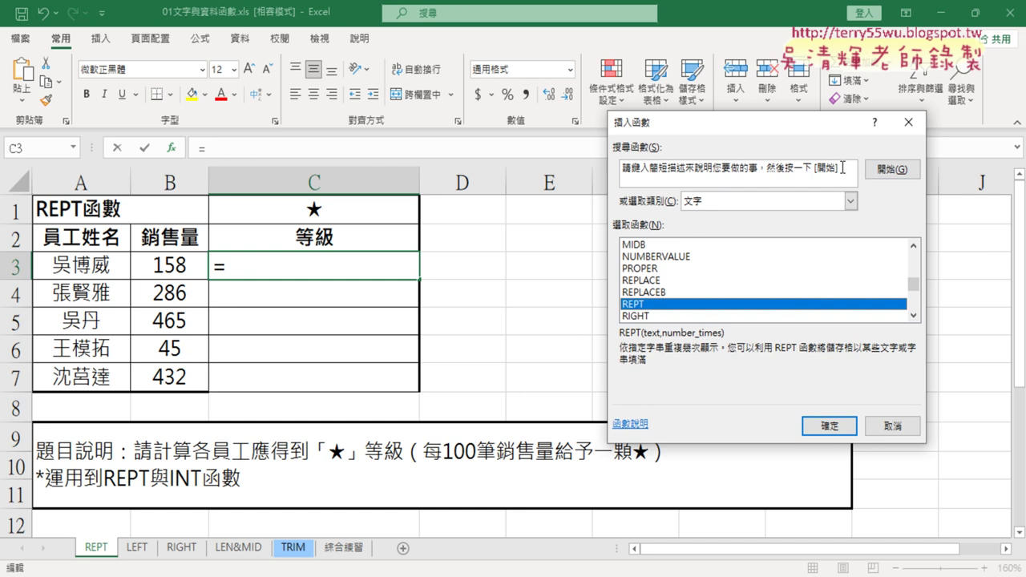
# Search the Insert Function dialog for 字串重複
pyautogui.click(706, 170)
pyautogui.press('BackSpace')
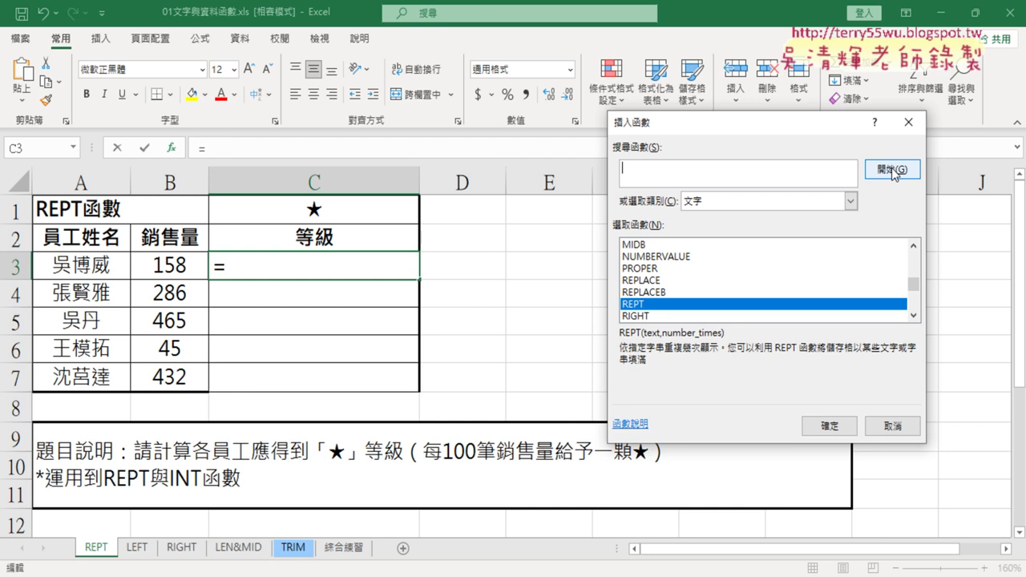
pyautogui.write('重')
pyautogui.write('ㄈㄨ')
pyautogui.write('ㄢ')
pyautogui.write('字串')
pyautogui.write('重')
pyautogui.write('複')
pyautogui.click(901, 169)
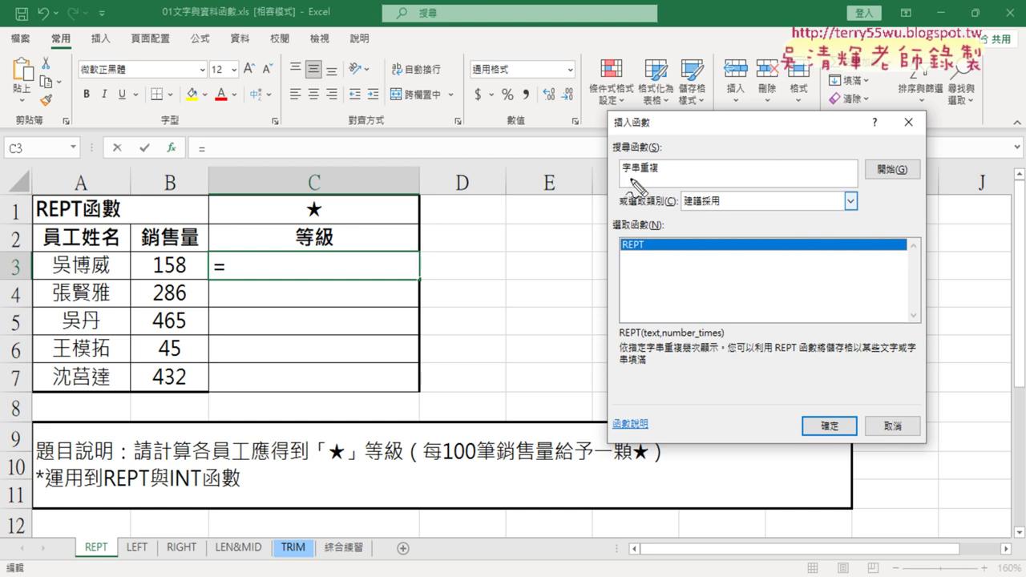
# Highlight the search words, 建議採用 category and REPT result in red ink, then clear it
pyautogui.moveTo(624, 175); pyautogui.dragTo(655, 181)
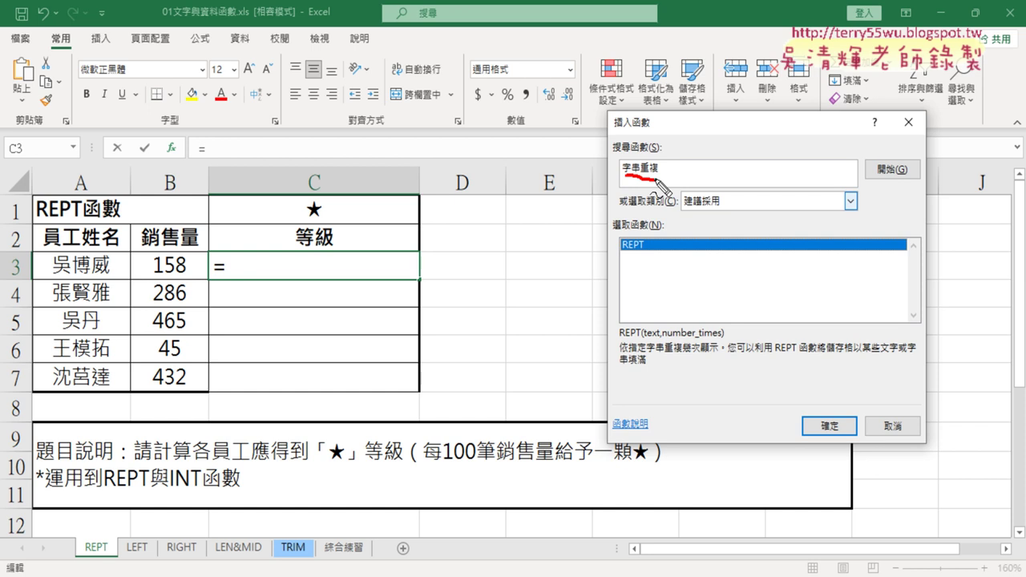
pyautogui.moveTo(874, 158); pyautogui.dragTo(884, 171)
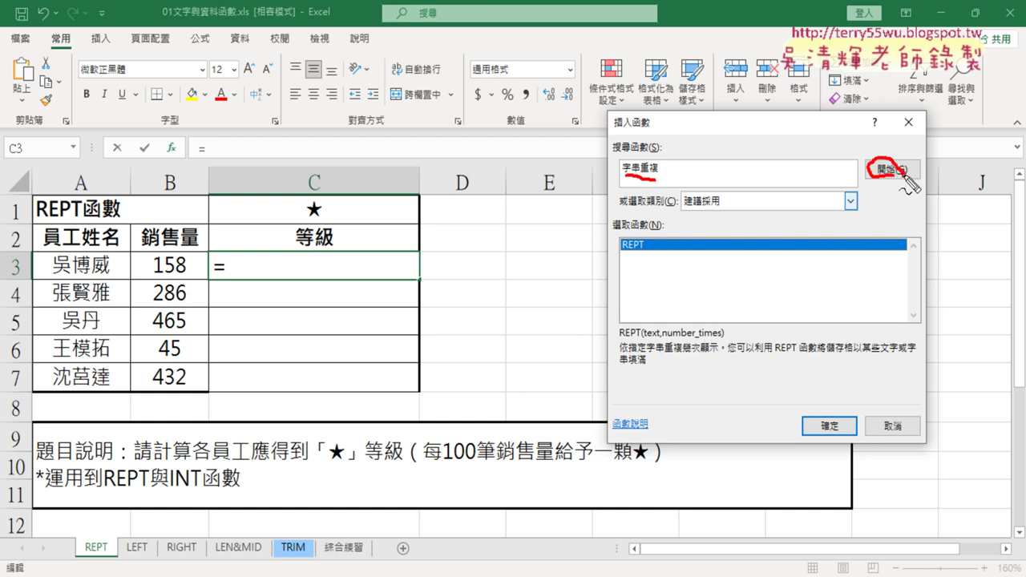
pyautogui.moveTo(683, 209); pyautogui.dragTo(721, 207)
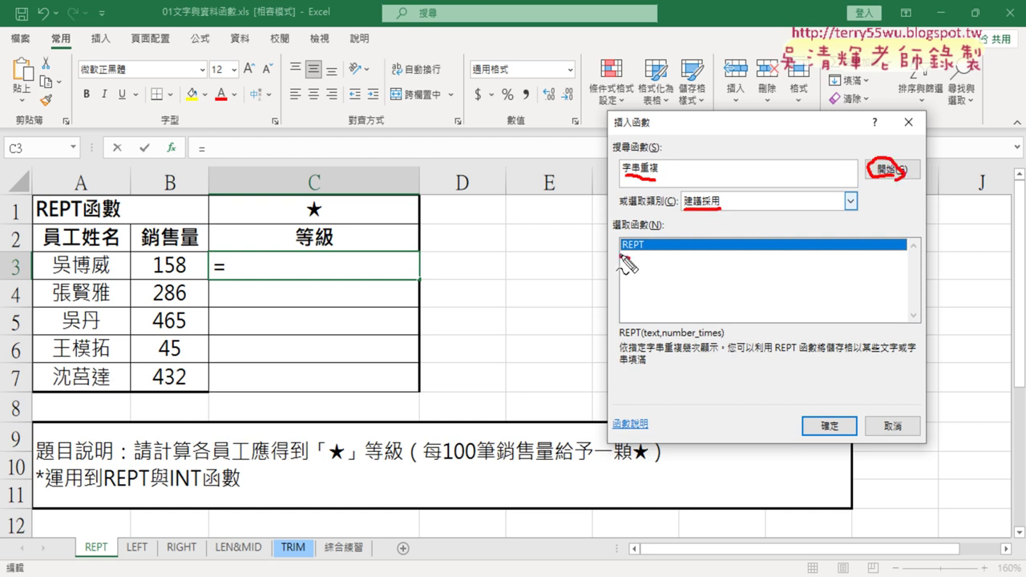
pyautogui.moveTo(622, 255); pyautogui.dragTo(632, 259)
pyautogui.press('Escape')
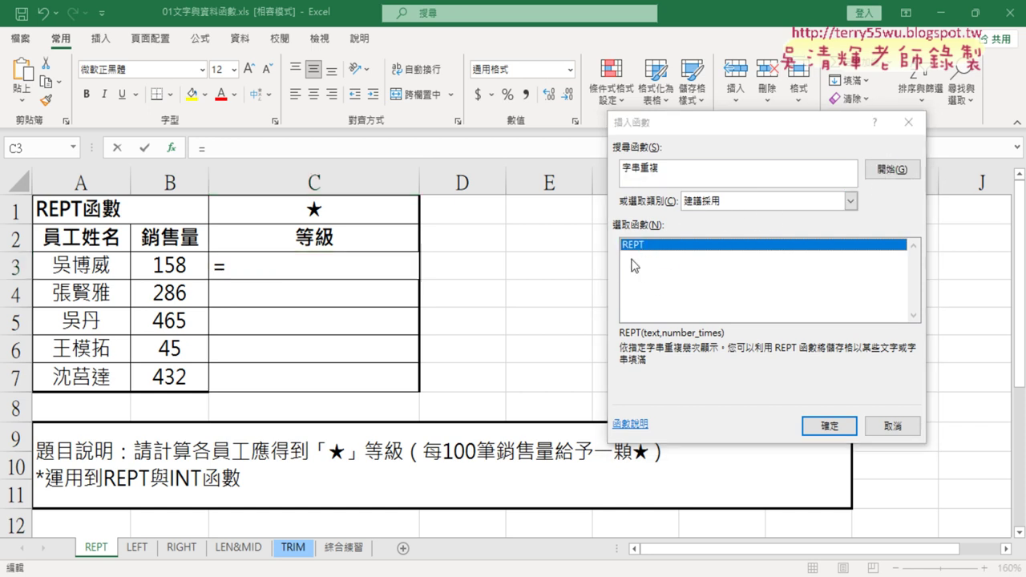
# Open REPT's Function Arguments, try C1 as the Text argument, then remove it
pyautogui.click(834, 427)
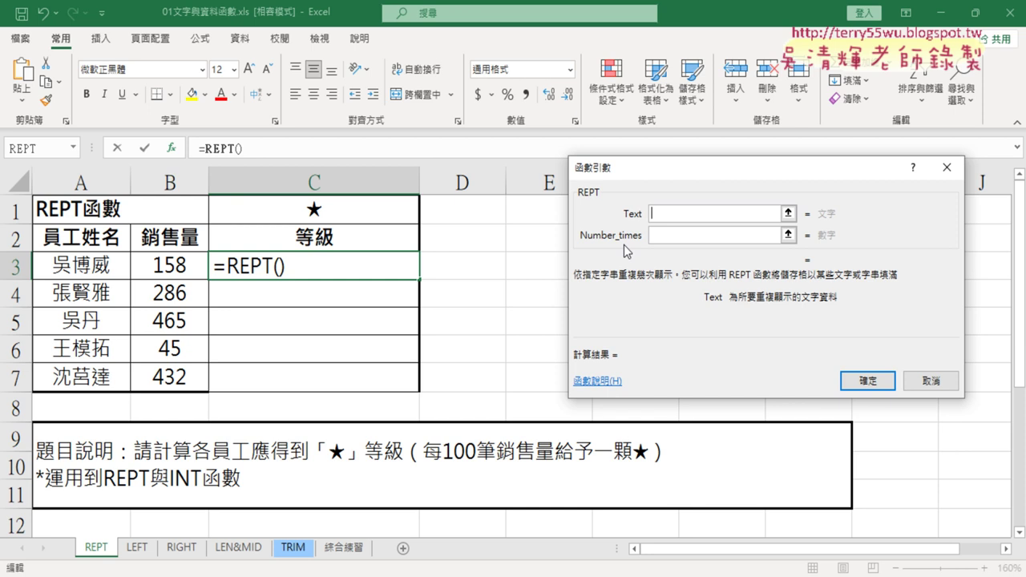
pyautogui.click(328, 212)
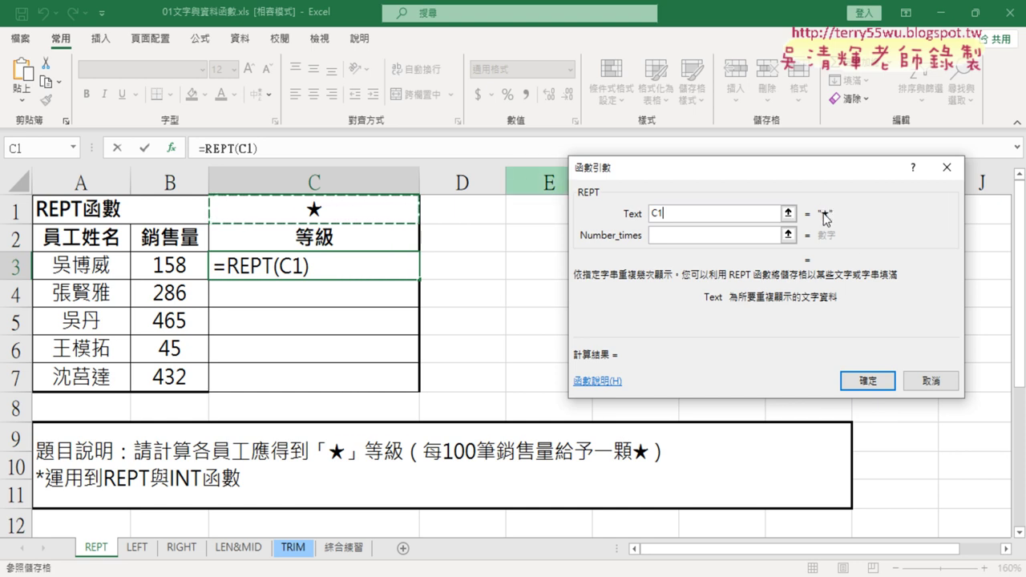
pyautogui.click(721, 215)
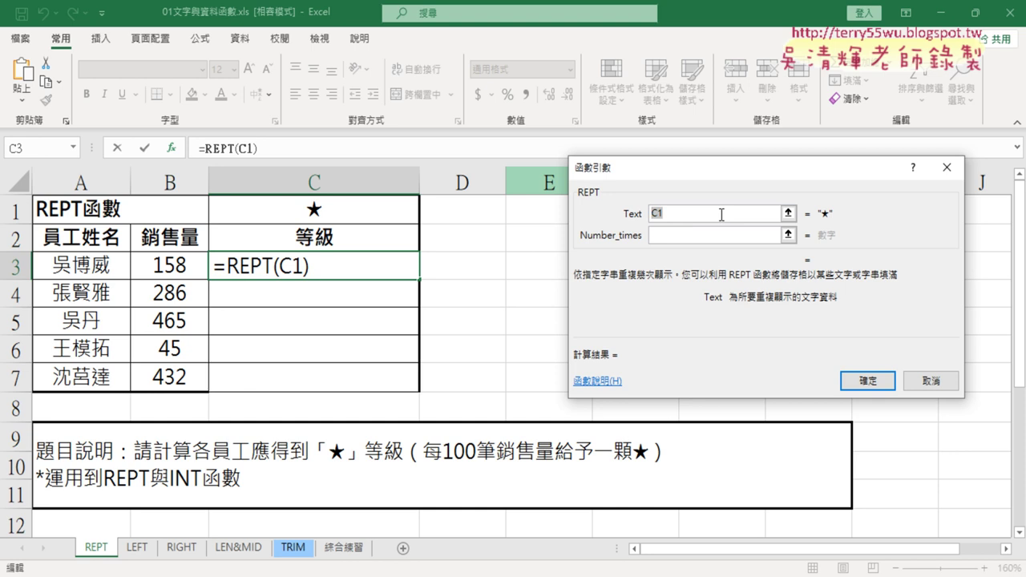
pyautogui.press('Delete')
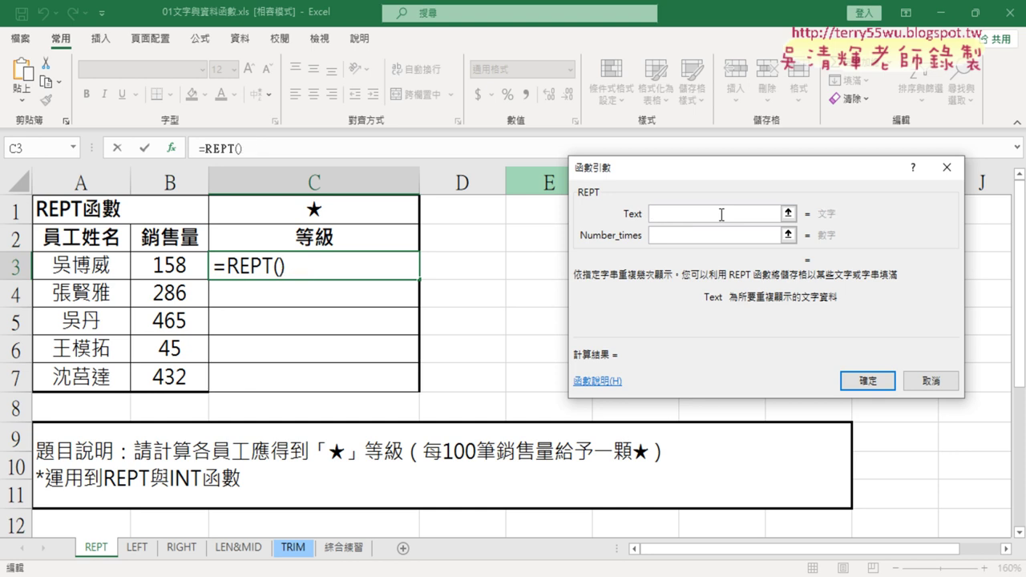
# Set REPT's Text argument to cell C1 (★), annotating the ★ and the 100 in the task
pyautogui.click(702, 213)
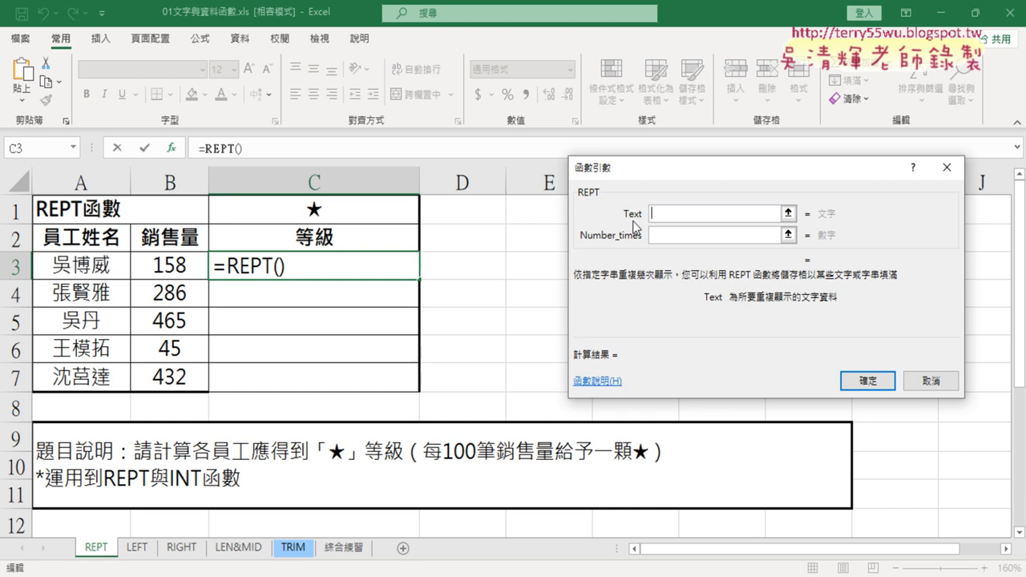
pyautogui.click(336, 209)
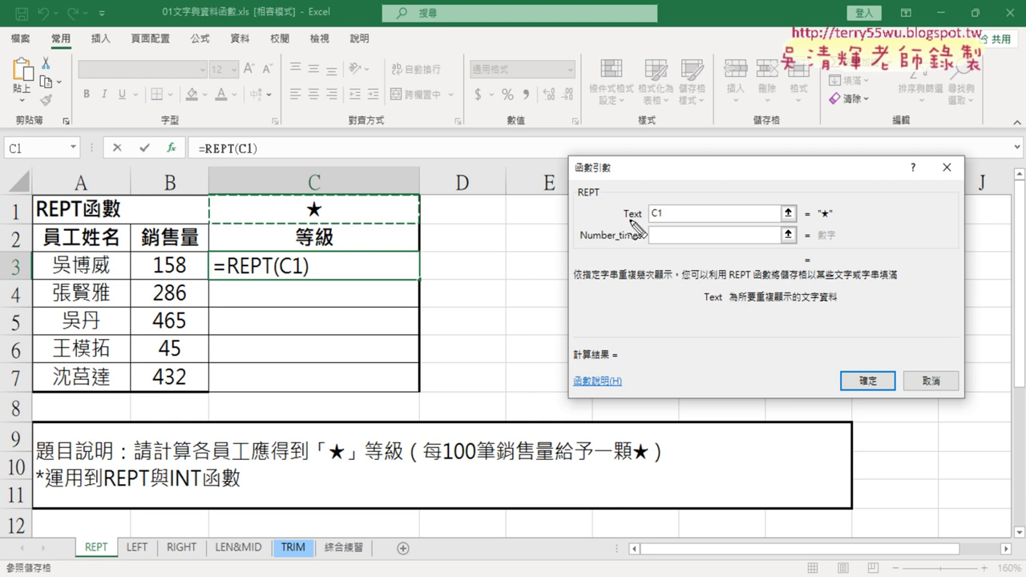
pyautogui.moveTo(624, 217); pyautogui.dragTo(642, 221)
pyautogui.moveTo(823, 207); pyautogui.dragTo(840, 218)
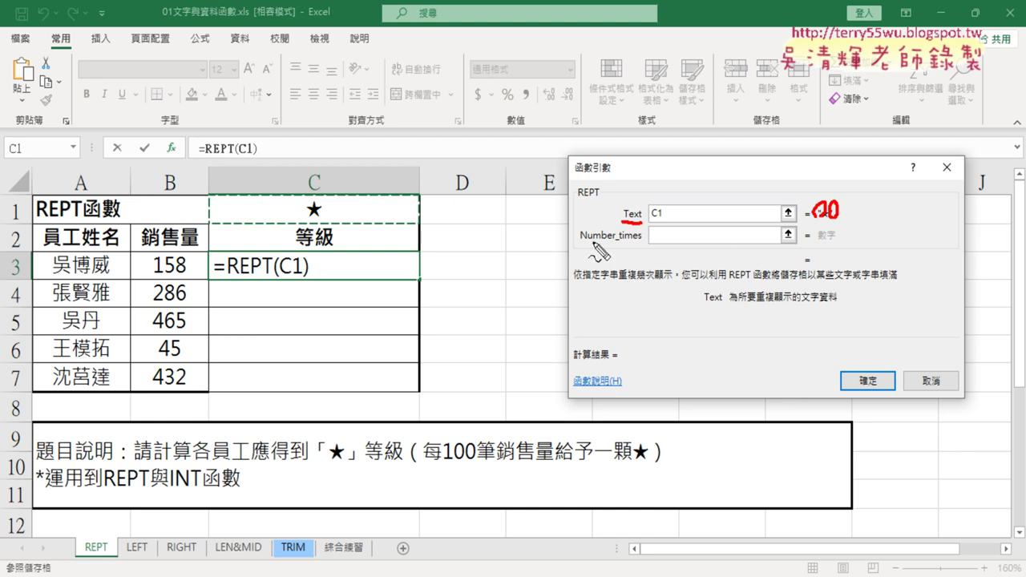
pyautogui.moveTo(342, 229); pyautogui.dragTo(343, 221)
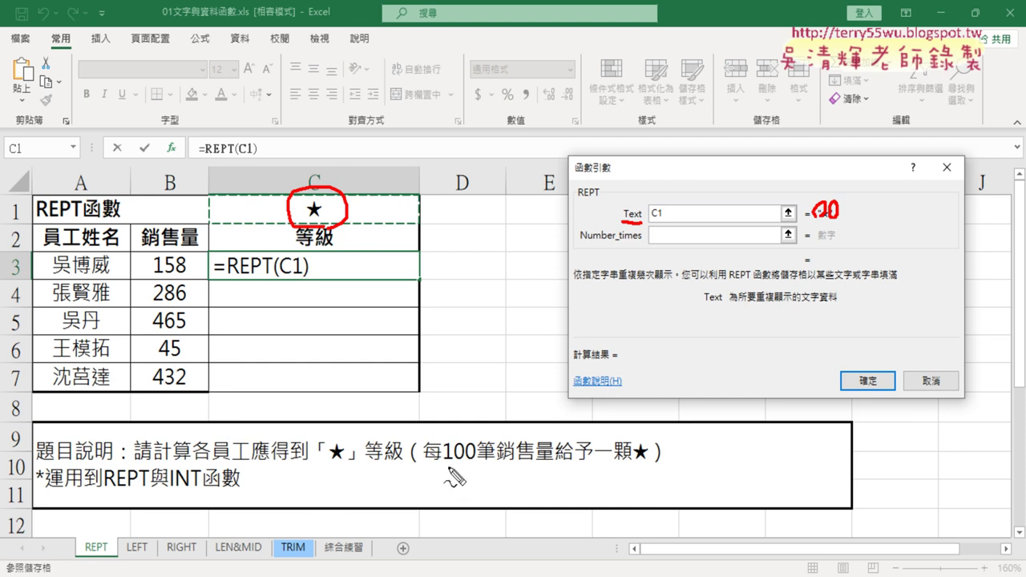
pyautogui.moveTo(446, 464); pyautogui.dragTo(492, 463)
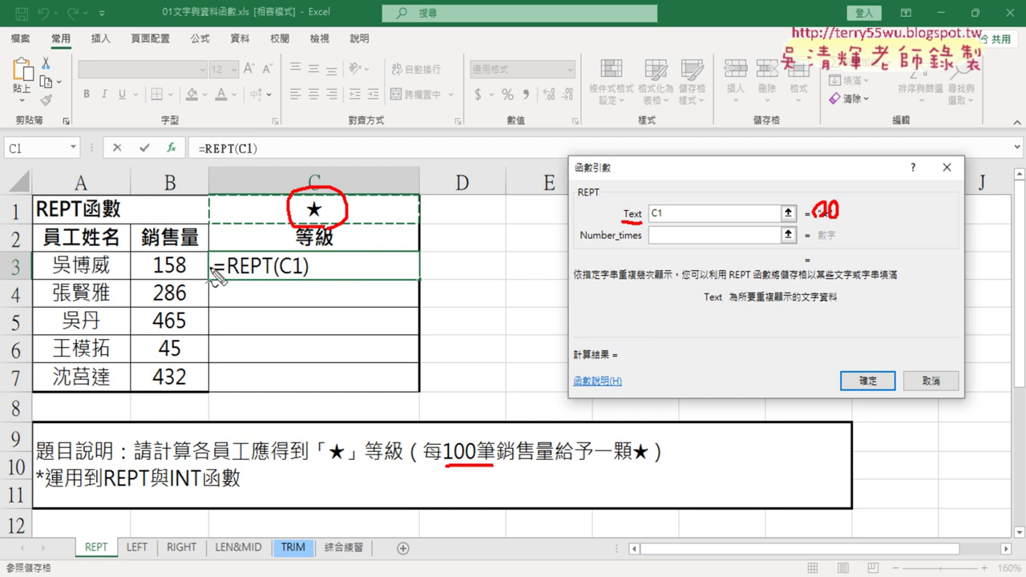
pyautogui.press('Escape')
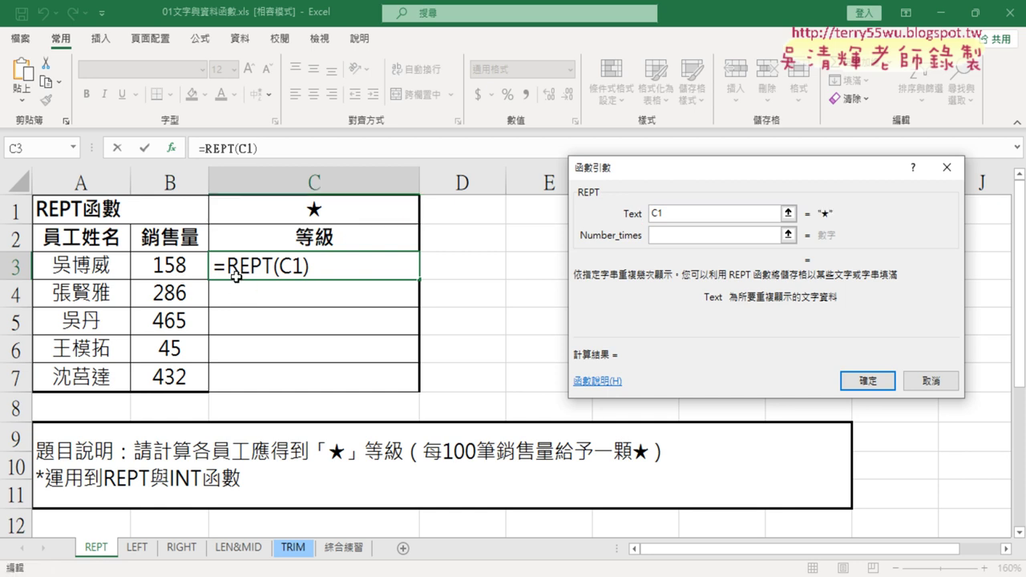
# Enter B3/100 as the REPT repeat count and begin wrapping it in int()
pyautogui.press('Tab')
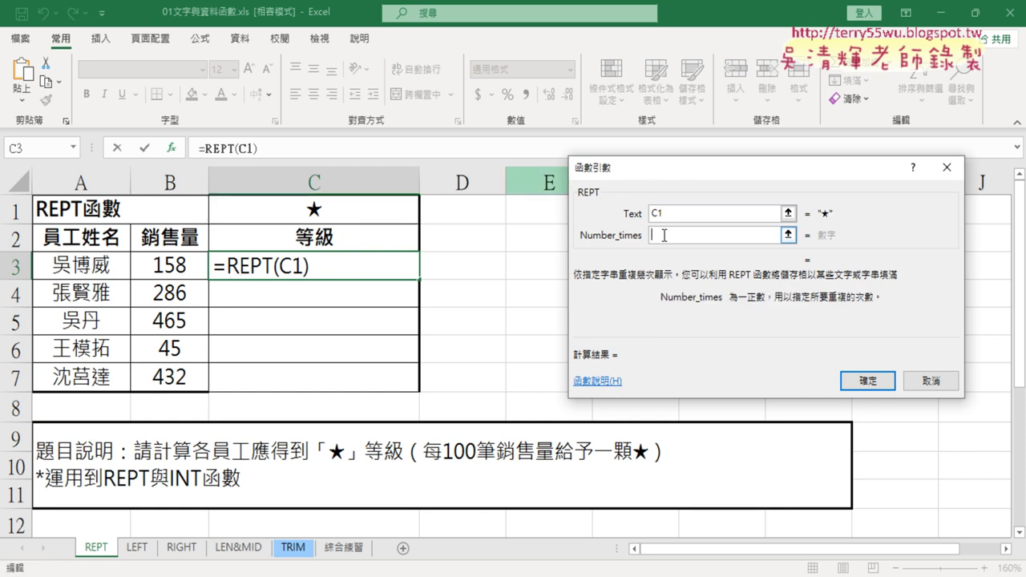
pyautogui.click(181, 265)
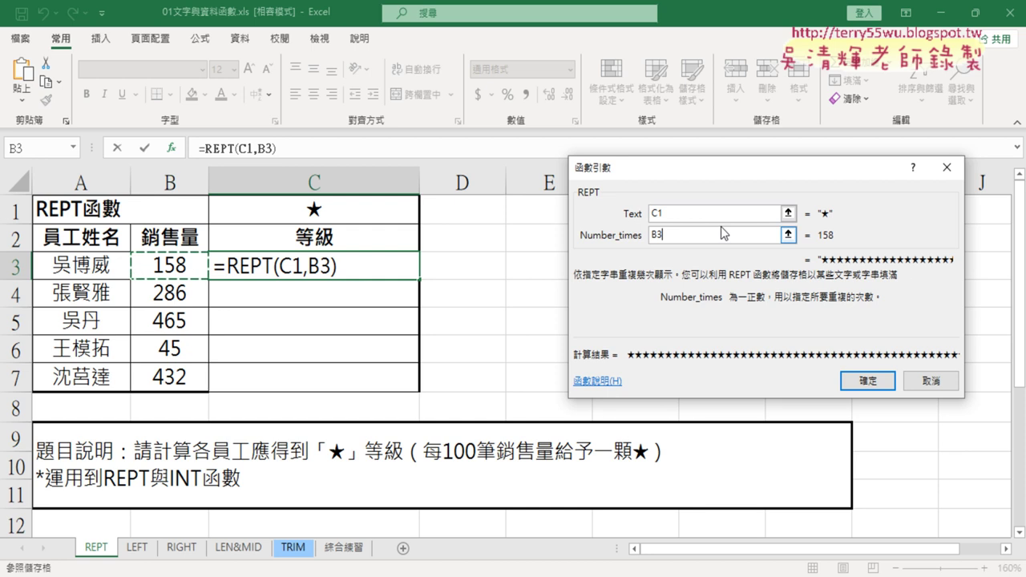
pyautogui.write('/100')
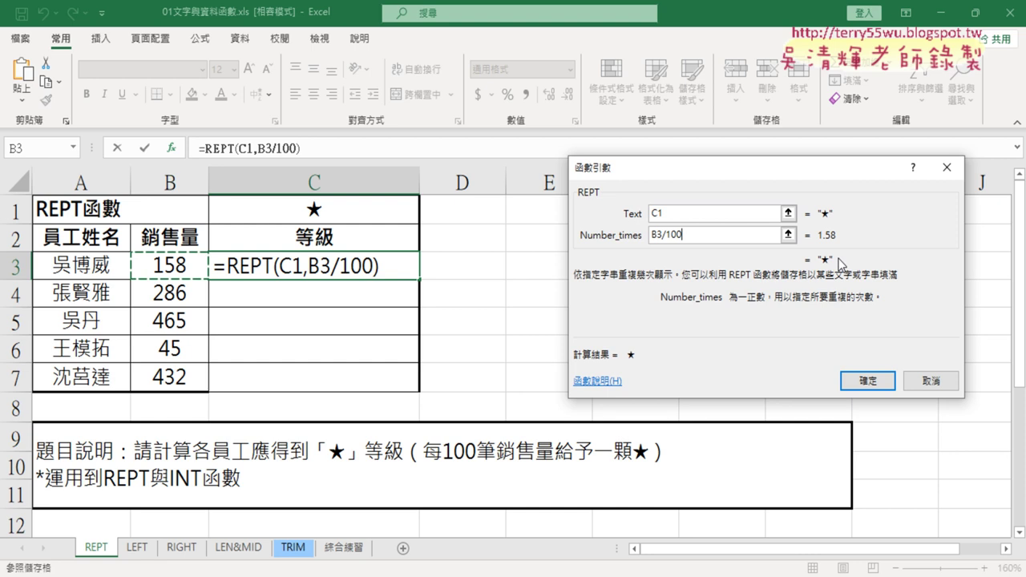
pyautogui.click(666, 233)
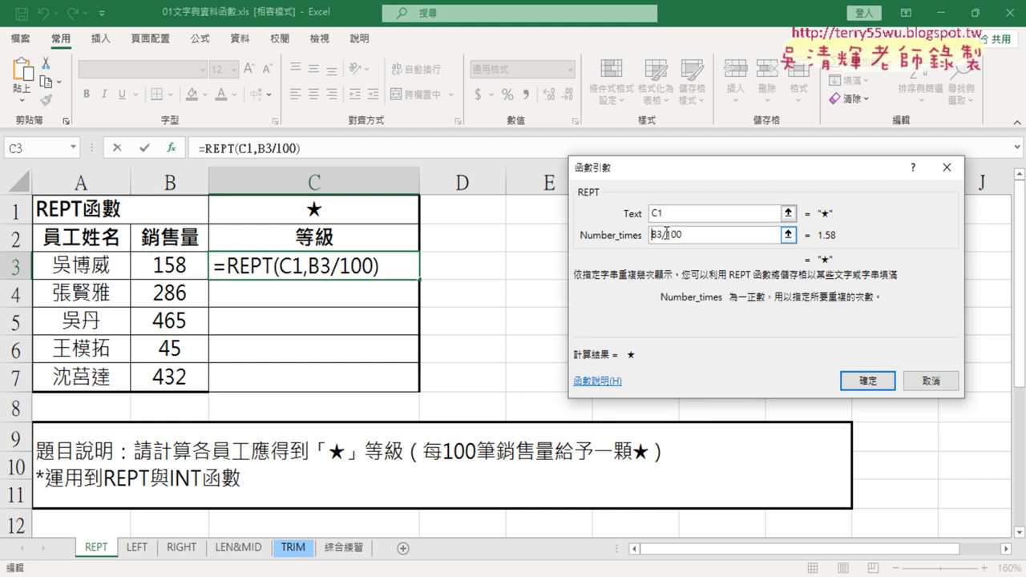
pyautogui.write('ㄞ')
pyautogui.press('BackSpace')
pyautogui.write('i')
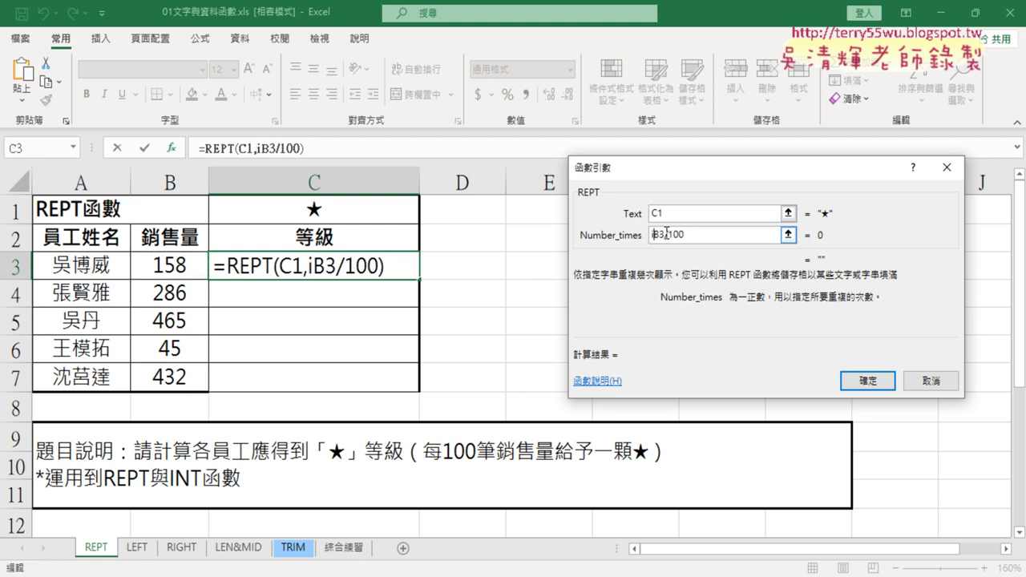
pyautogui.write('nt(')
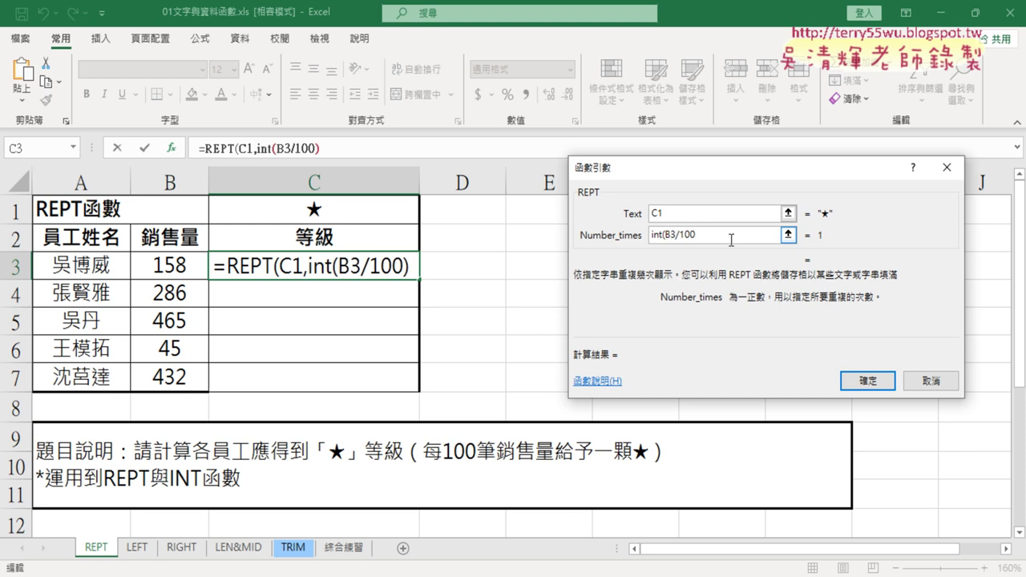
pyautogui.write(')')
# In Drive's _雲端白板畫面 > 01_文字與資料函數 folder, open the 01_文字與資料函數程式碼 doc
pyautogui.click(540, 523)
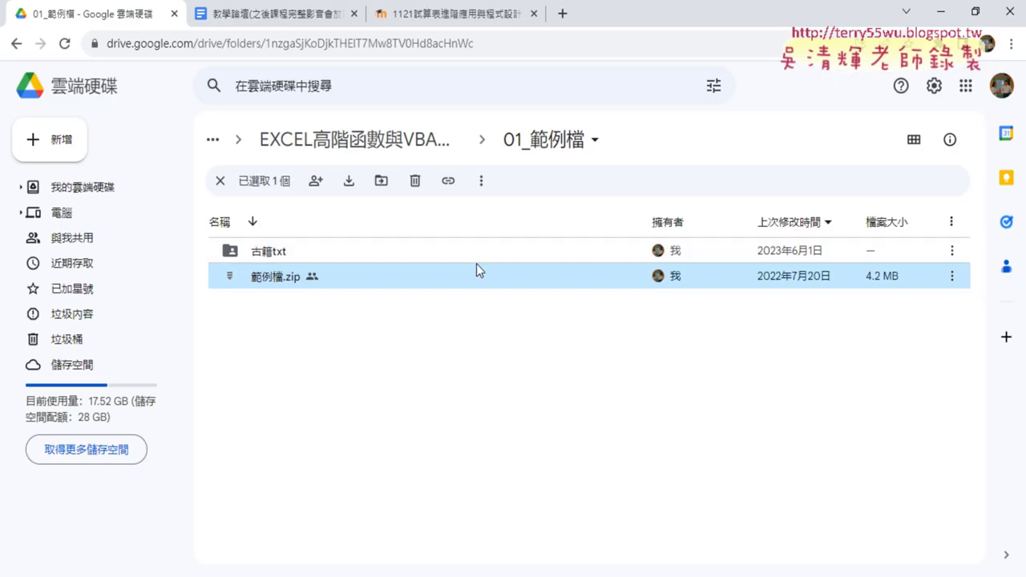
pyautogui.click(445, 141)
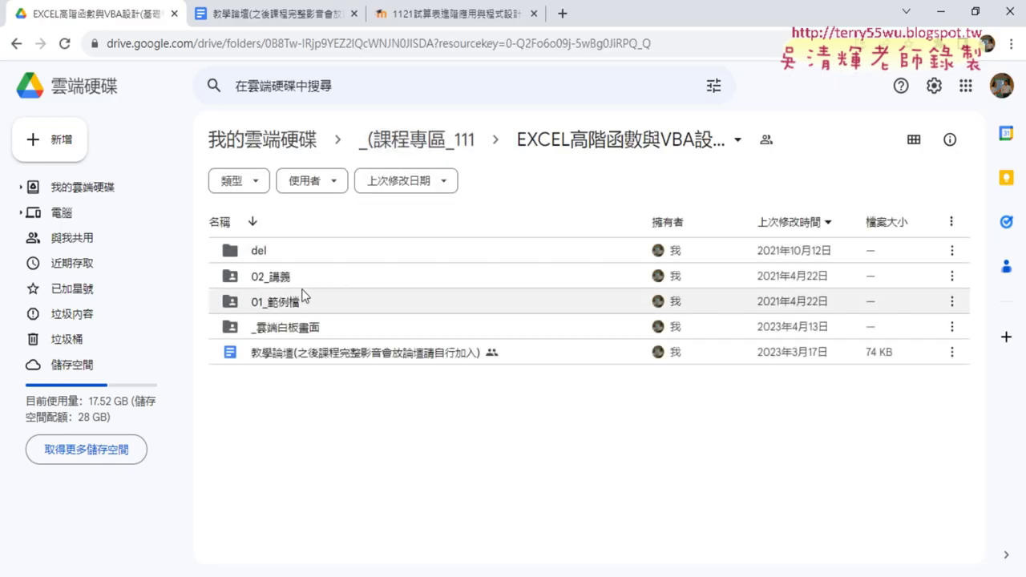
pyautogui.doubleClick(318, 333)
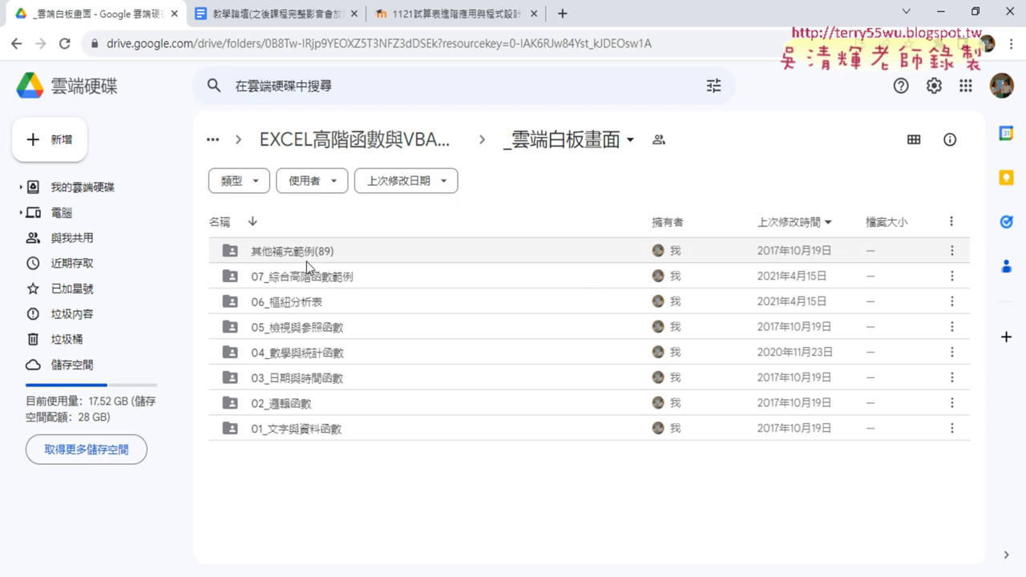
pyautogui.click(292, 431)
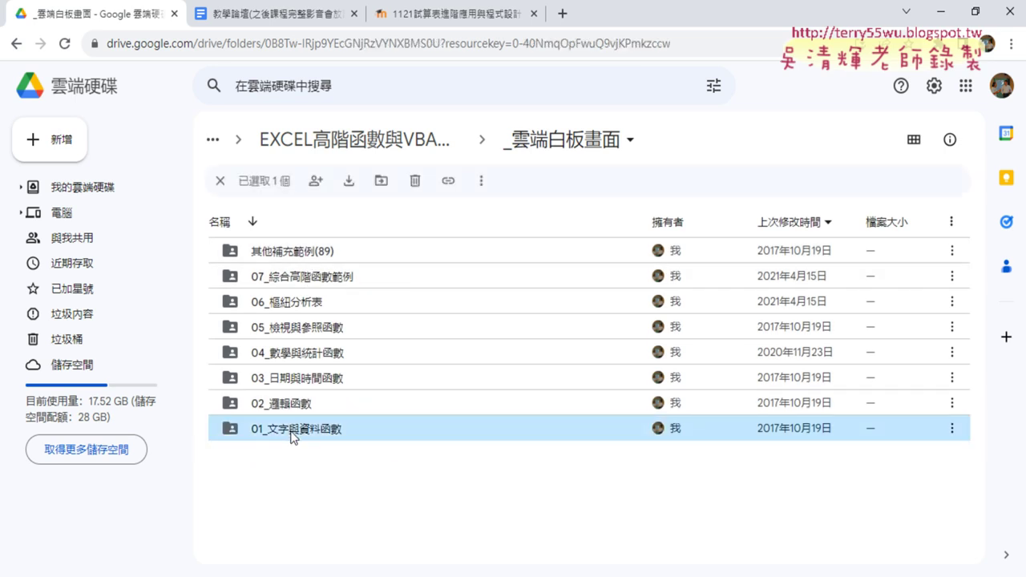
pyautogui.doubleClick(292, 431)
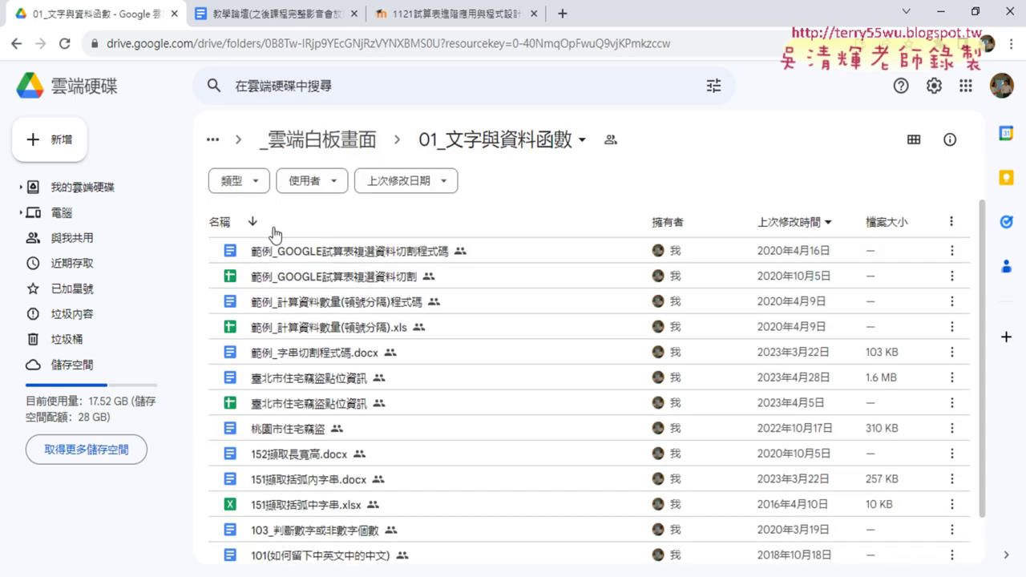
pyautogui.click(270, 228)
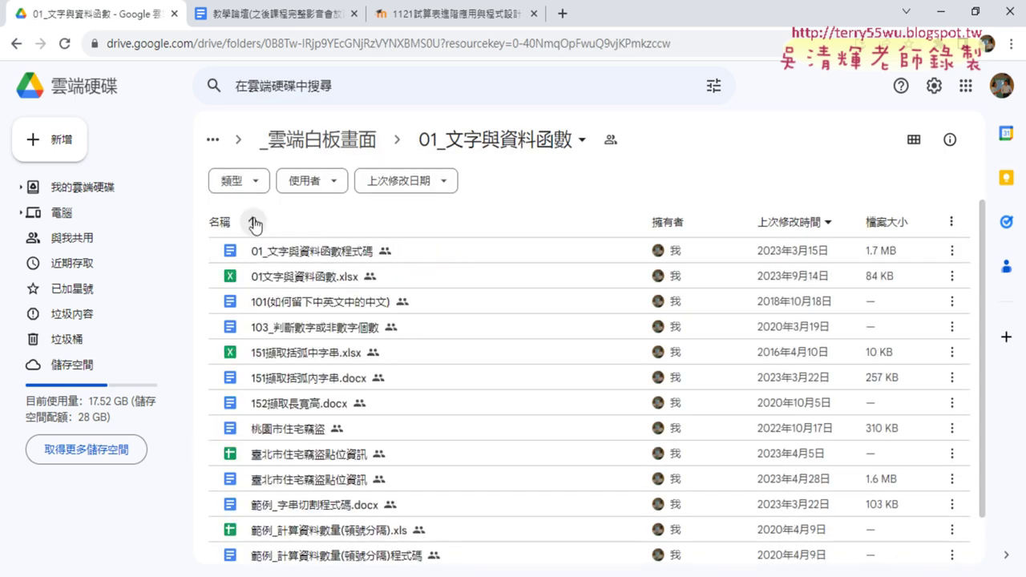
pyautogui.doubleClick(345, 253)
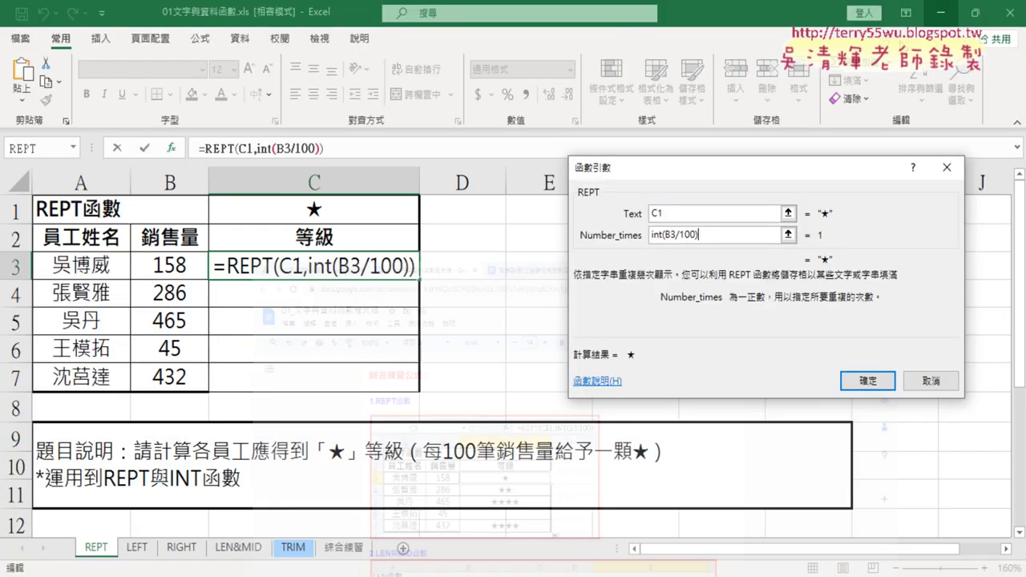
# Minimize Chrome to get back to the Excel workbook
pyautogui.click(939, 11)
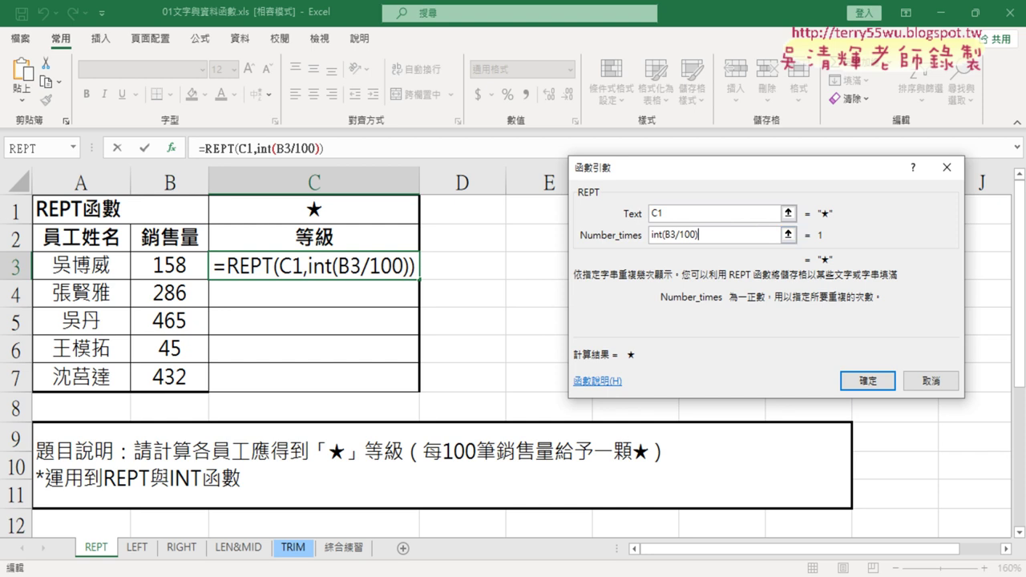
# Confirm =REPT(C1,INT(B3/100)) in C3 so it shows one ★ for 158 sales
pyautogui.click(869, 381)
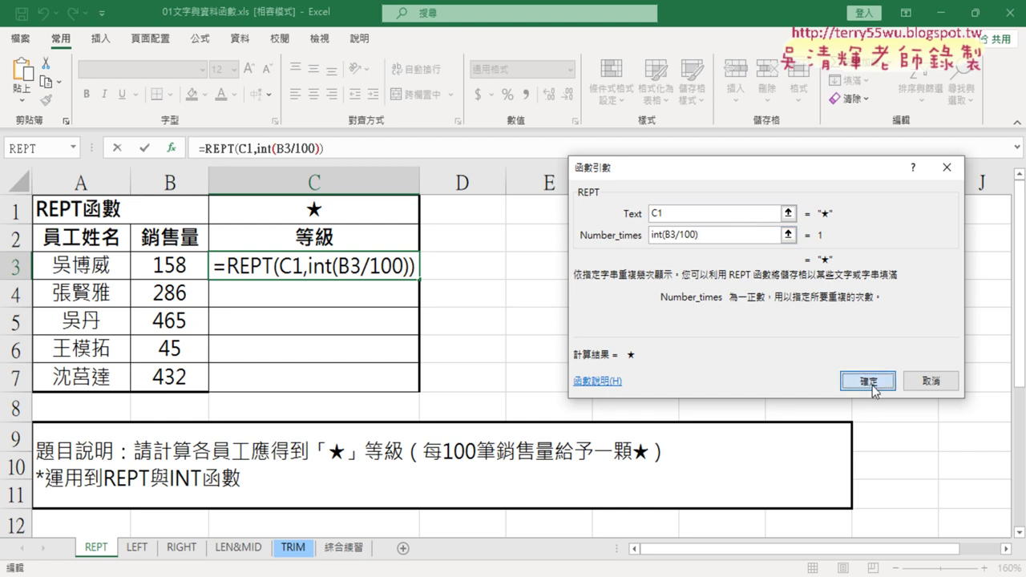
pyautogui.click(258, 148)
pyautogui.doubleClick(258, 148)
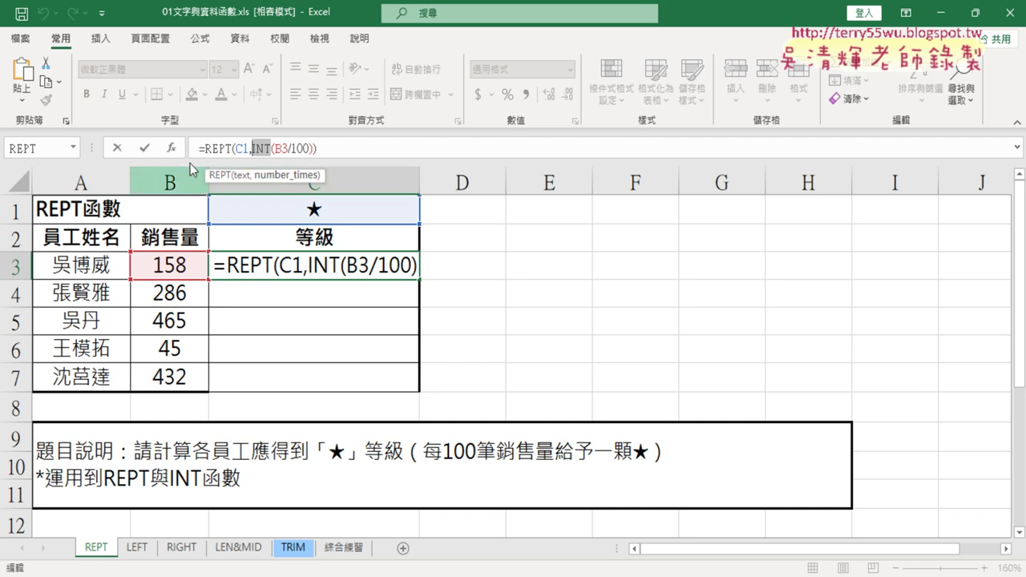
pyautogui.click(144, 149)
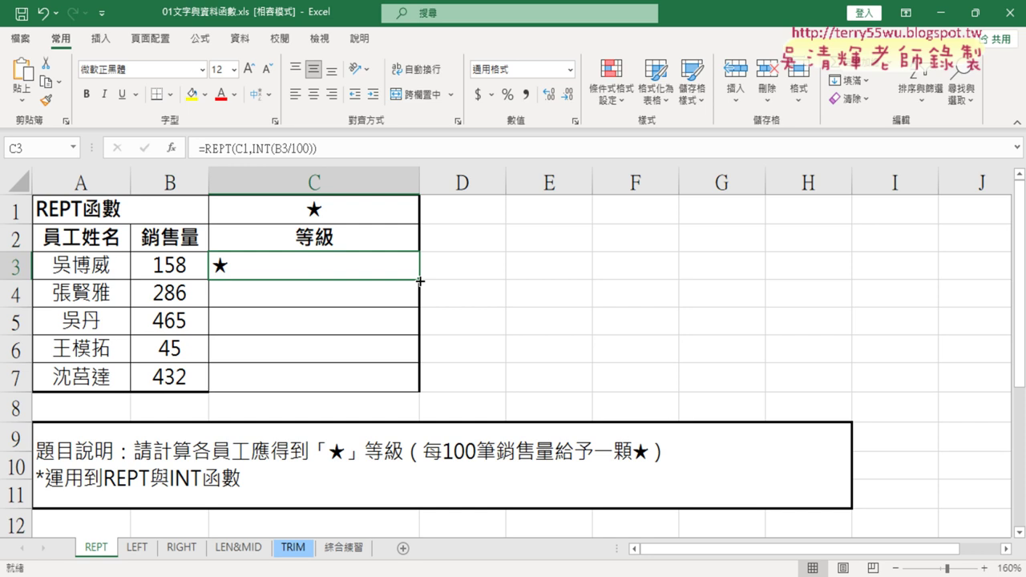
# Mark C3's fill handle with annotations and copy the star formula down to C7
pyautogui.moveTo(419, 278)
pyautogui.mouseDown()
pyautogui.moveTo(415, 392)
pyautogui.moveTo(418, 279)
pyautogui.mouseUp()
pyautogui.moveTo(408, 286); pyautogui.dragTo(410, 282)
pyautogui.moveTo(423, 290)
pyautogui.mouseDown()
pyautogui.moveTo(412, 366)
pyautogui.moveTo(405, 339)
pyautogui.mouseUp()
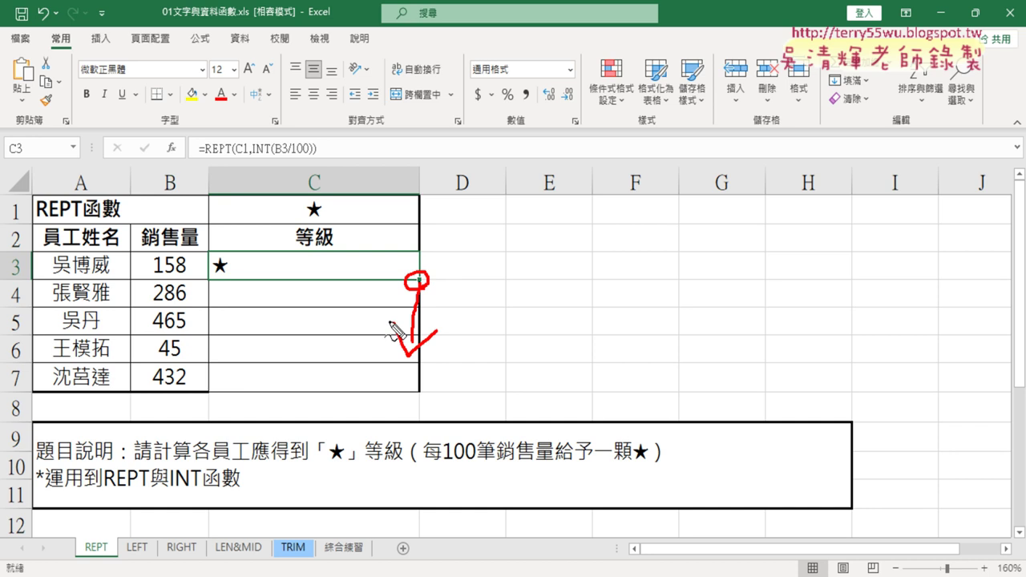
pyautogui.press('Escape')
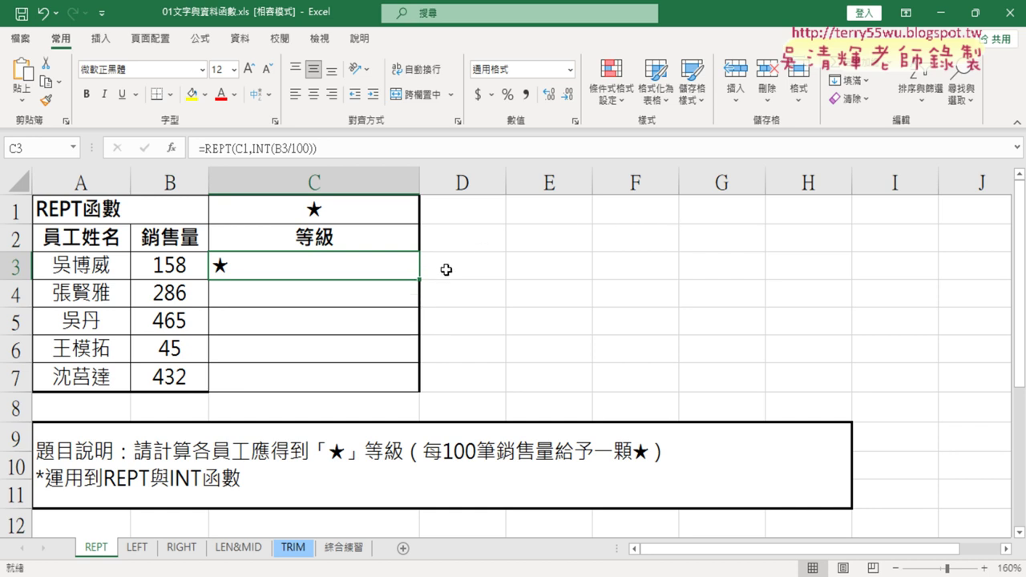
pyautogui.moveTo(418, 279); pyautogui.dragTo(417, 389)
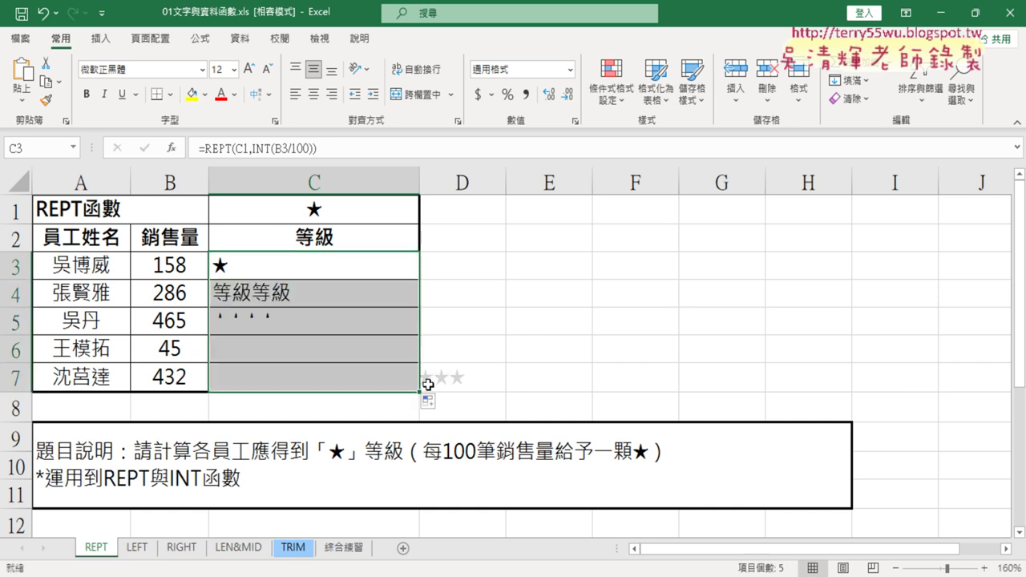
# Clear C4:C7, refill C3's REPT formula through C7, and compare C4's formula with C3's
pyautogui.click(393, 267)
pyautogui.moveTo(395, 284); pyautogui.dragTo(367, 369)
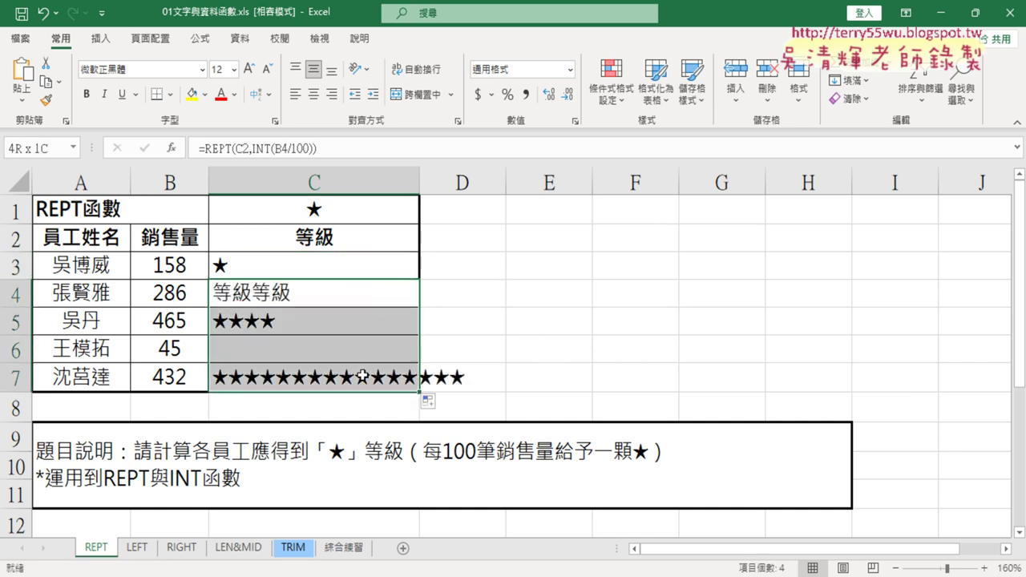
pyautogui.press('Delete')
pyautogui.click(396, 267)
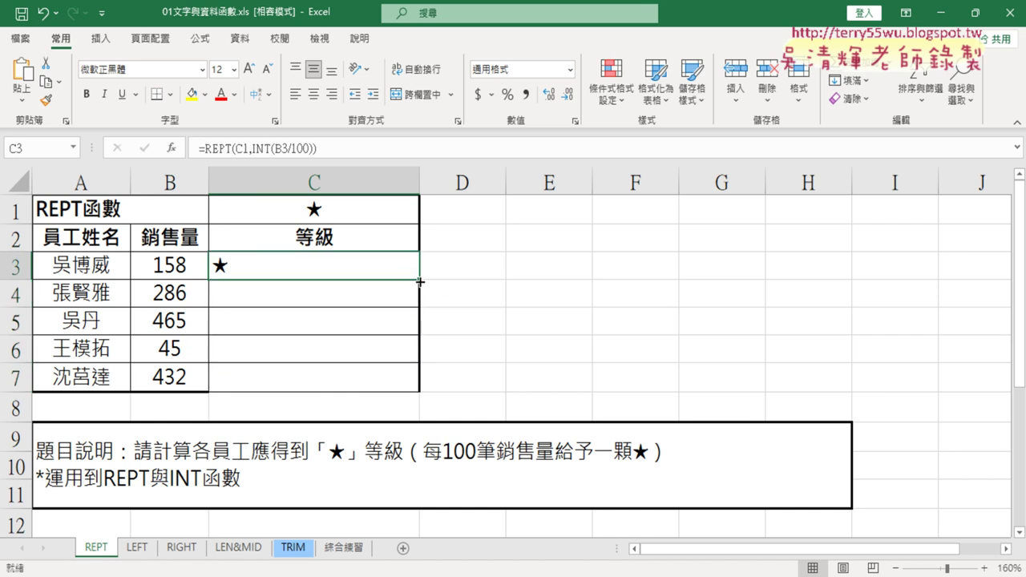
pyautogui.doubleClick(419, 281)
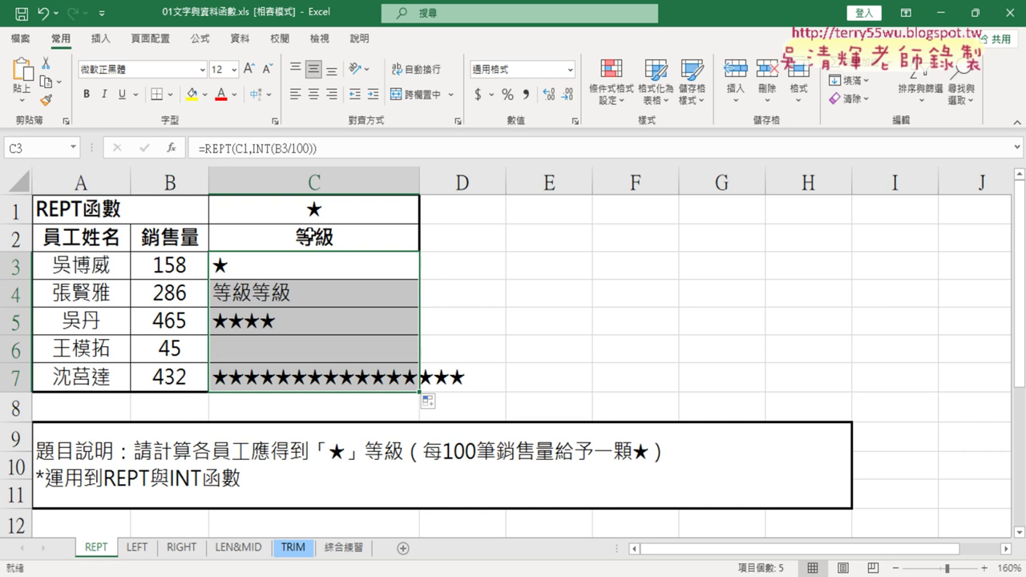
pyautogui.click(288, 267)
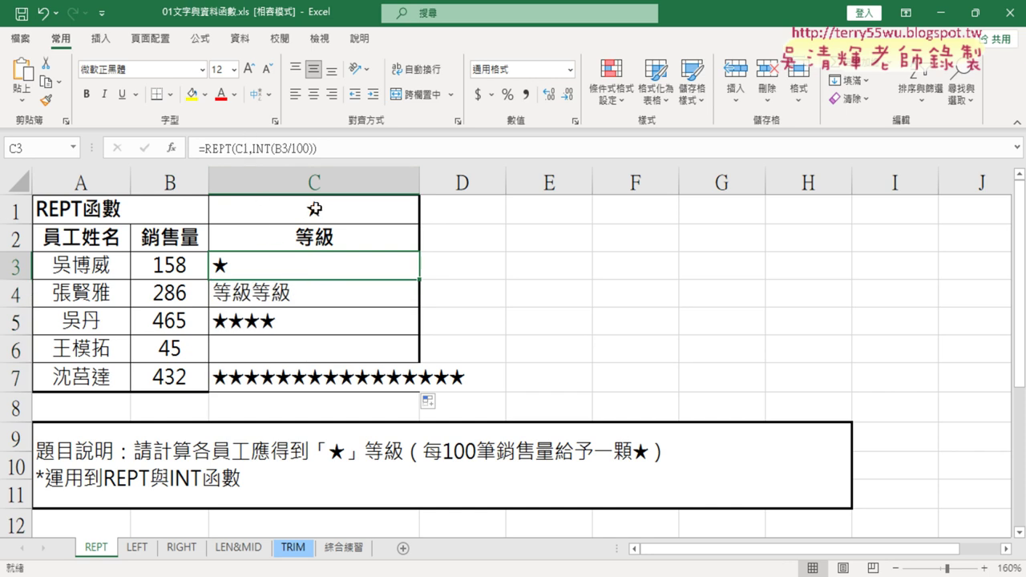
pyautogui.click(301, 299)
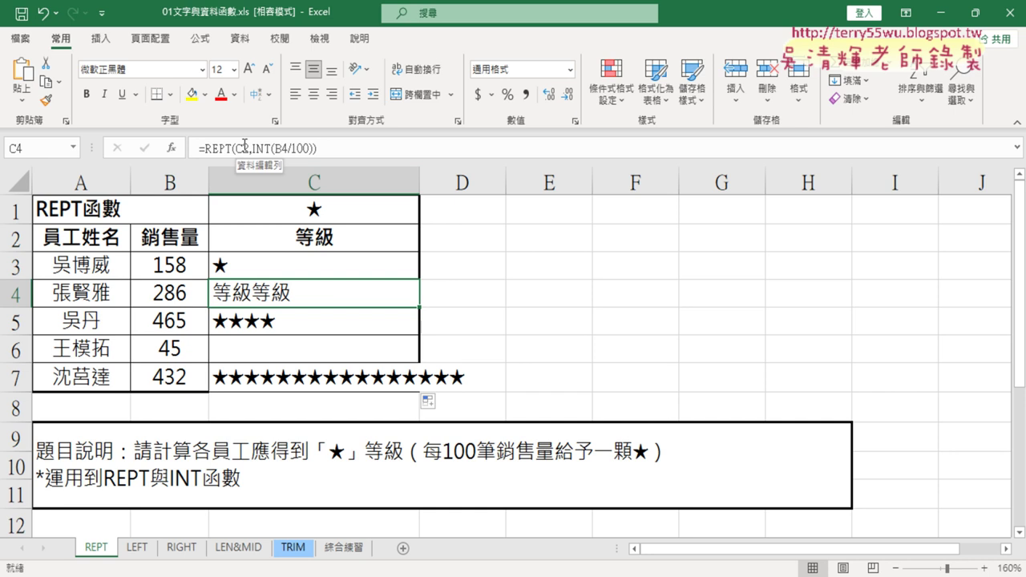
pyautogui.click(306, 266)
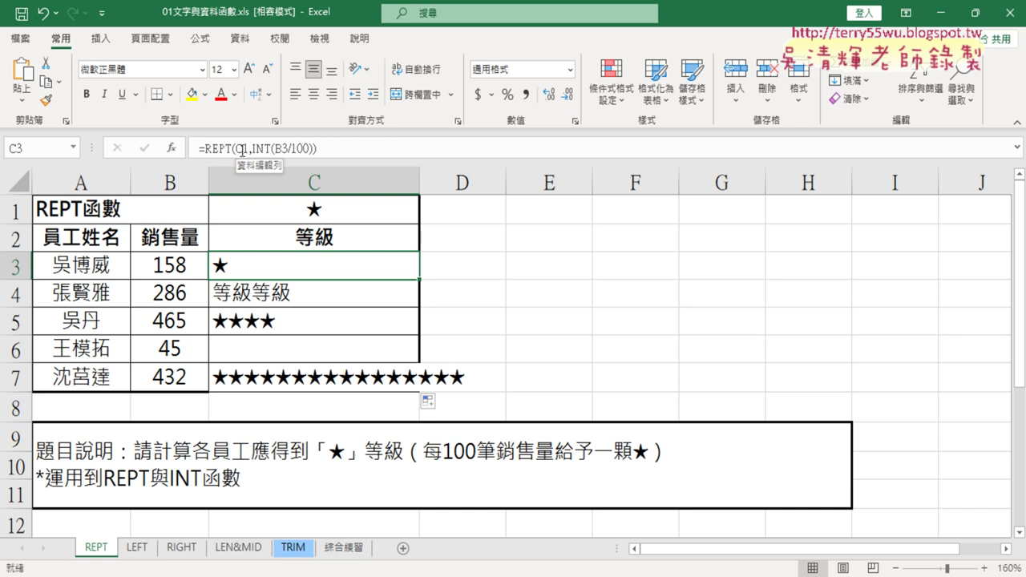
# Change C3 to =REPT(C$1,INT(B3/100)) and refill it down to C7
pyautogui.click(248, 149)
pyautogui.press('BackSpace')
pyautogui.write('1')
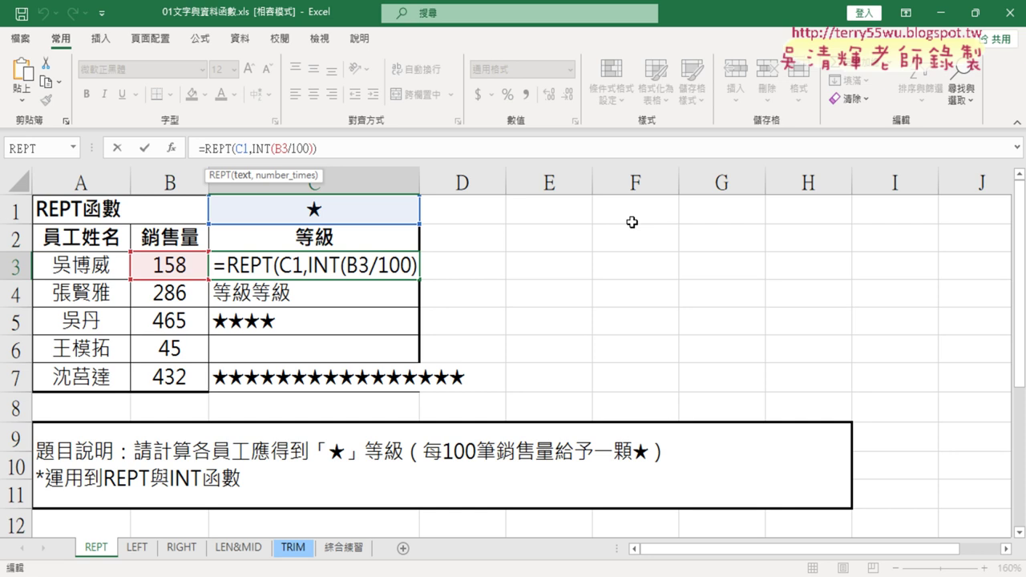
pyautogui.press('Left')
pyautogui.write('$')
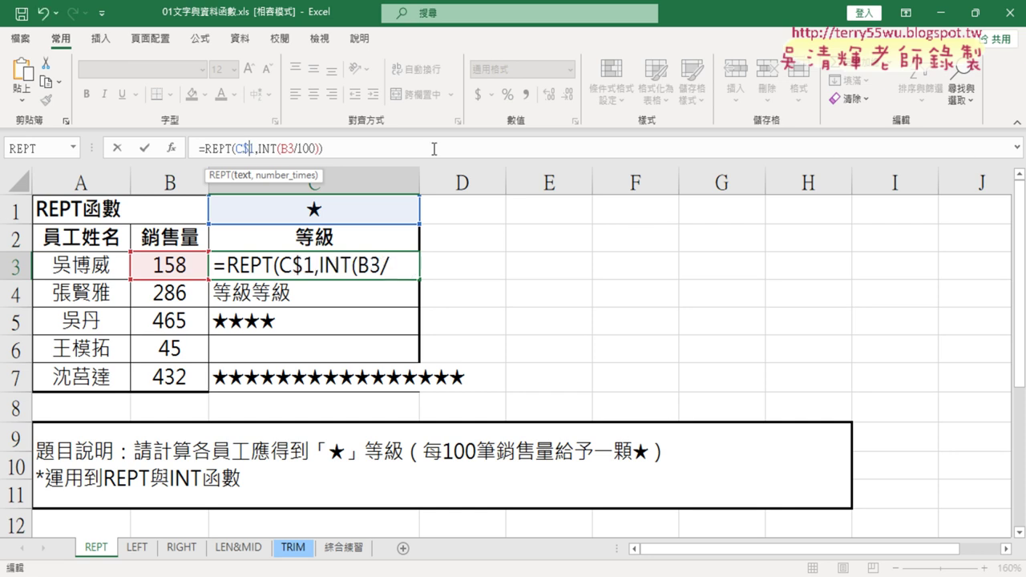
pyautogui.click(144, 147)
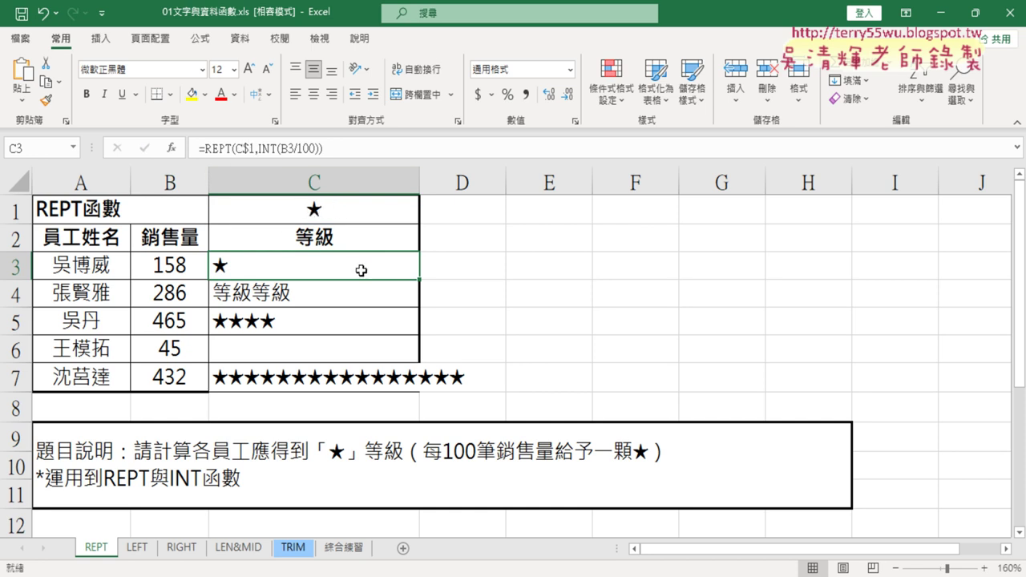
pyautogui.doubleClick(418, 279)
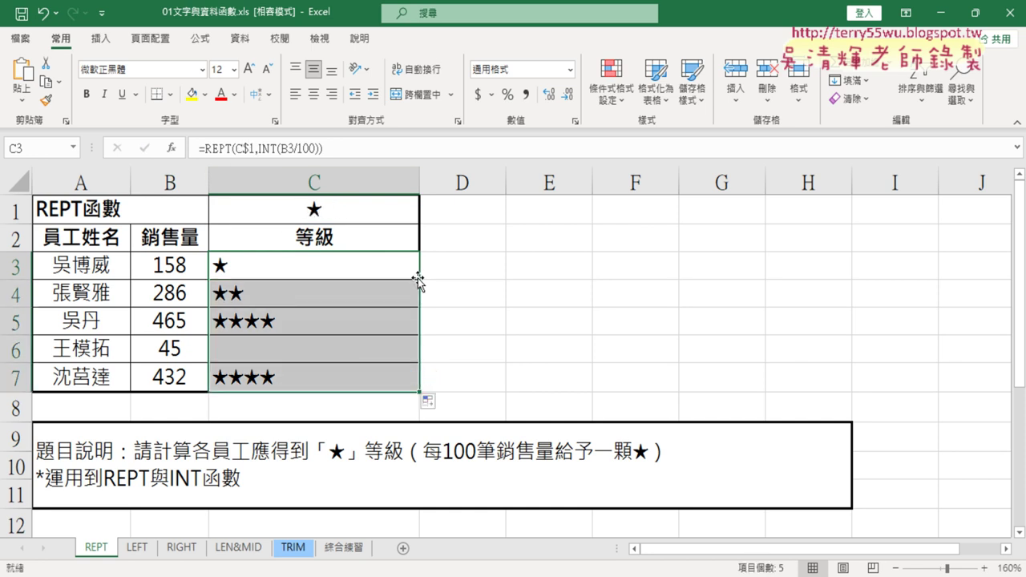
pyautogui.click(308, 266)
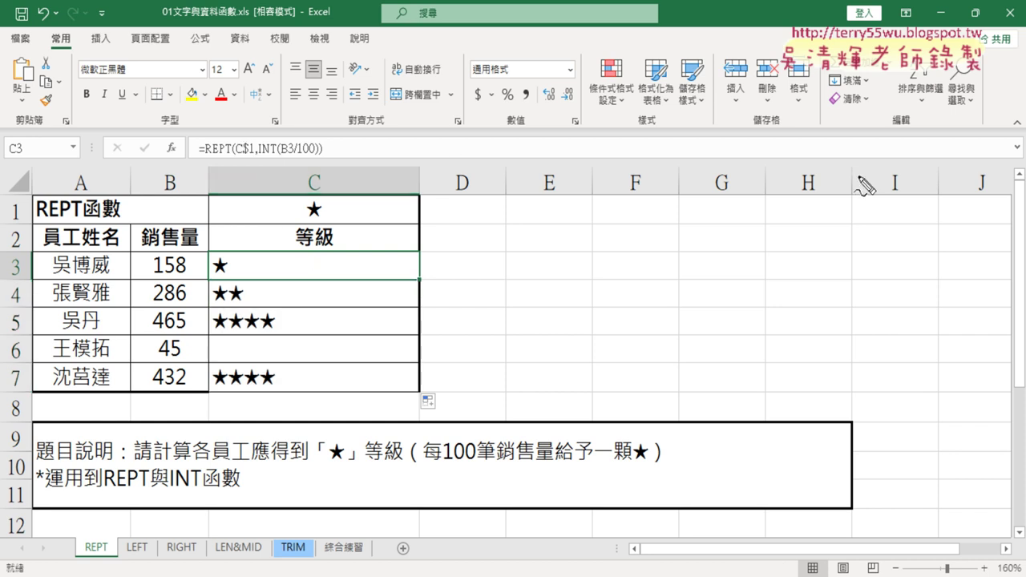
pyautogui.moveTo(242, 159); pyautogui.dragTo(254, 156)
pyautogui.moveTo(420, 272); pyautogui.dragTo(423, 287)
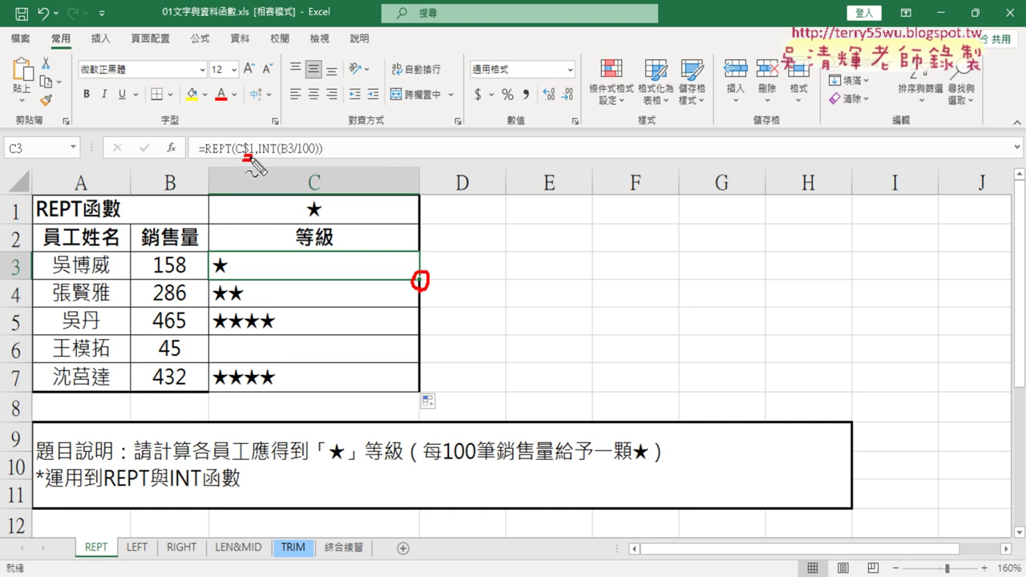
pyautogui.moveTo(297, 202)
pyautogui.mouseDown()
pyautogui.moveTo(329, 225)
pyautogui.moveTo(247, 165)
pyautogui.moveTo(253, 172)
pyautogui.mouseUp()
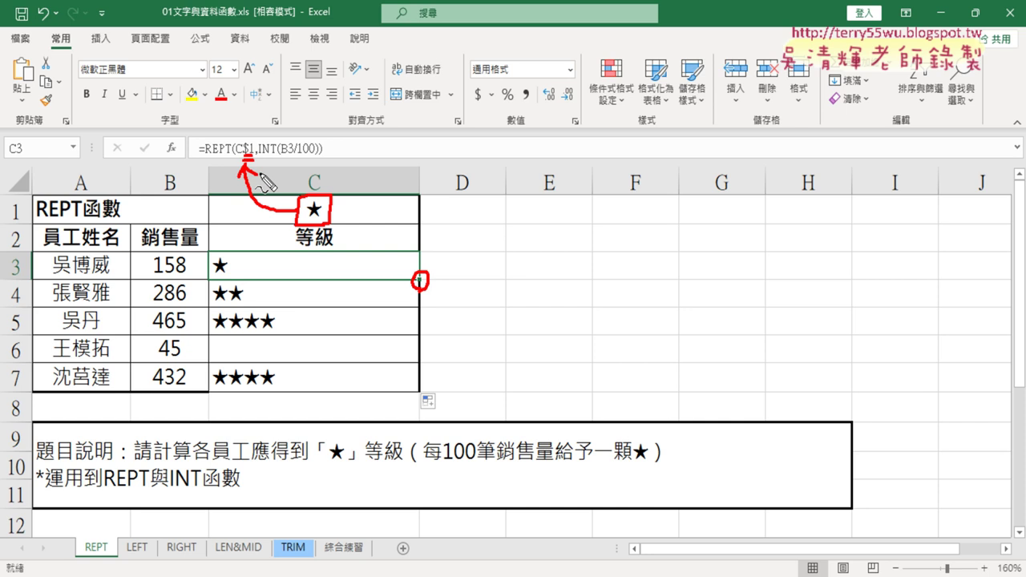
pyautogui.press('Escape')
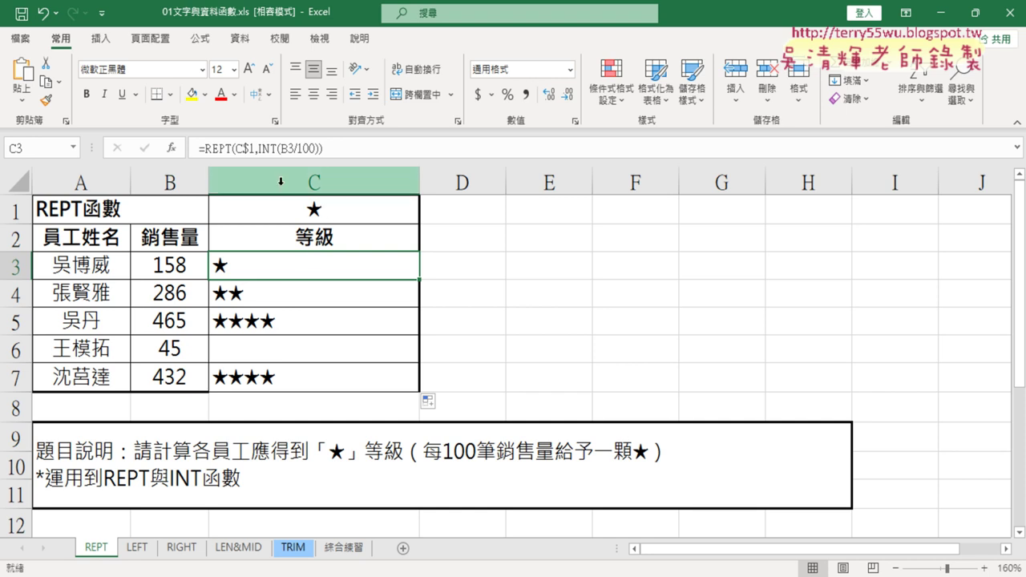
# Replace REPT's text argument with "0" in C3, fill to C7, then go to the LEN&MID sheet
pyautogui.click(212, 149)
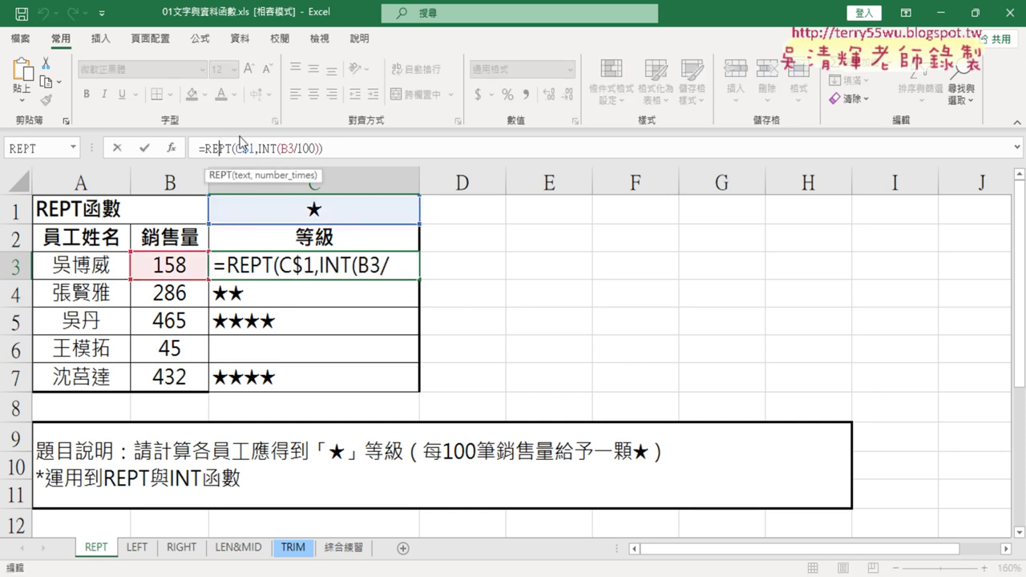
pyautogui.click(171, 148)
pyautogui.moveTo(709, 214); pyautogui.dragTo(649, 214)
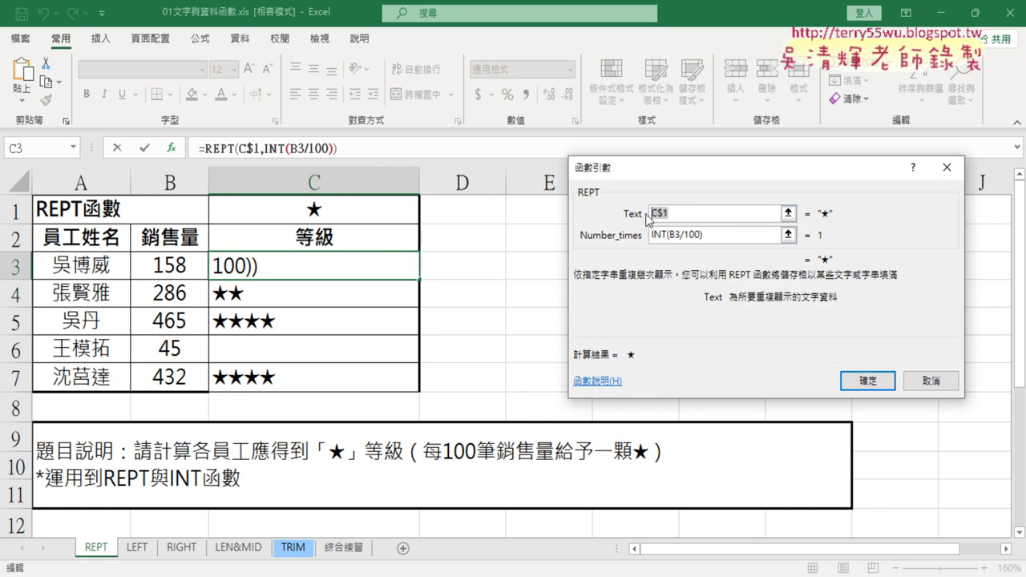
pyautogui.write('"0"')
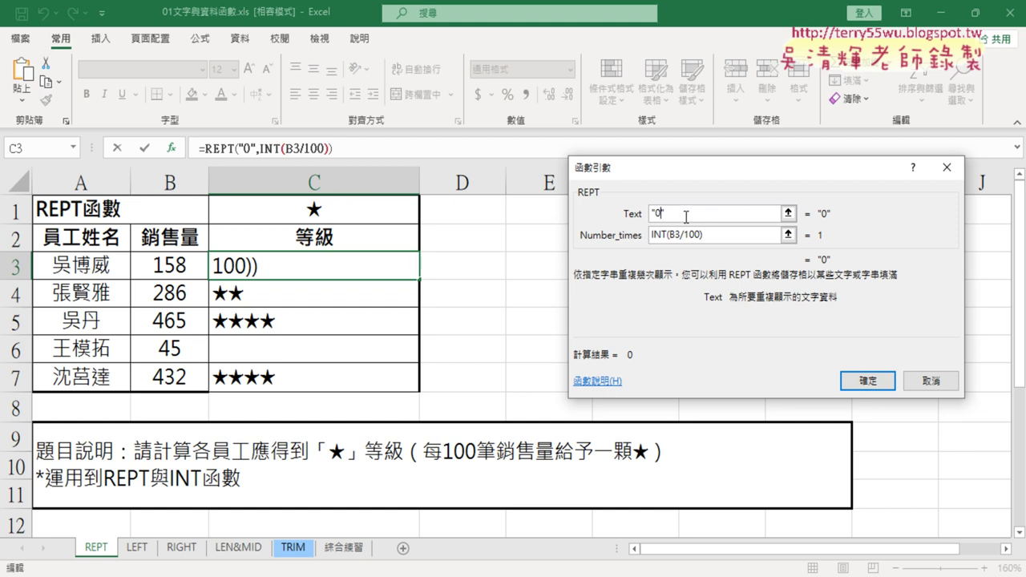
pyautogui.moveTo(718, 212); pyautogui.dragTo(650, 213)
pyautogui.click(868, 381)
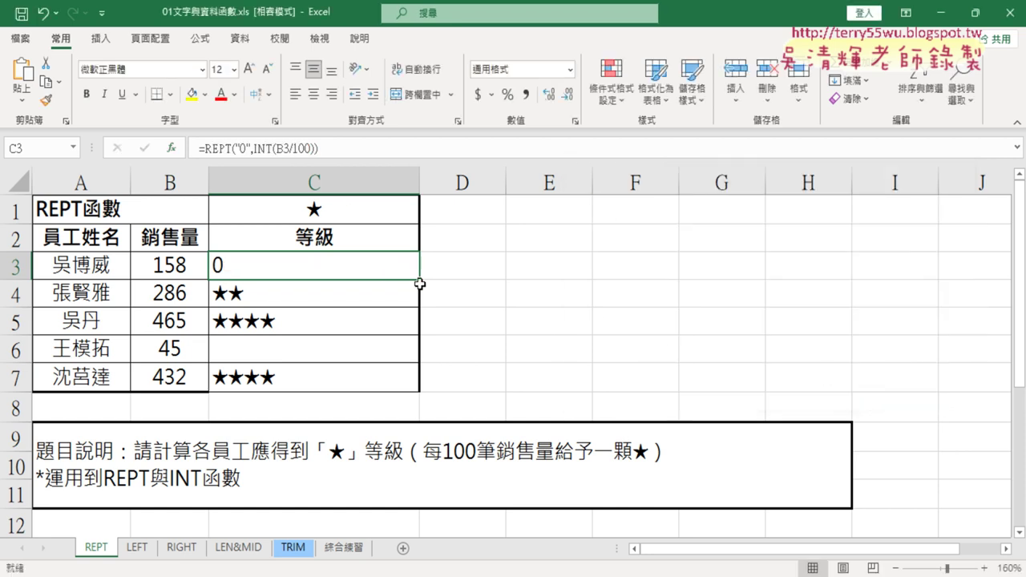
pyautogui.moveTo(421, 280); pyautogui.dragTo(420, 390)
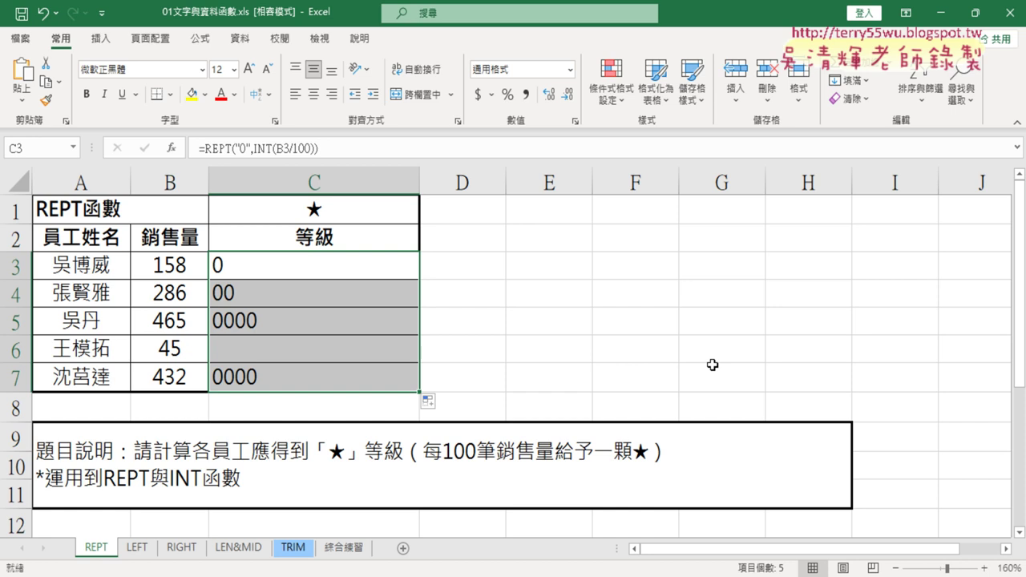
pyautogui.click(241, 552)
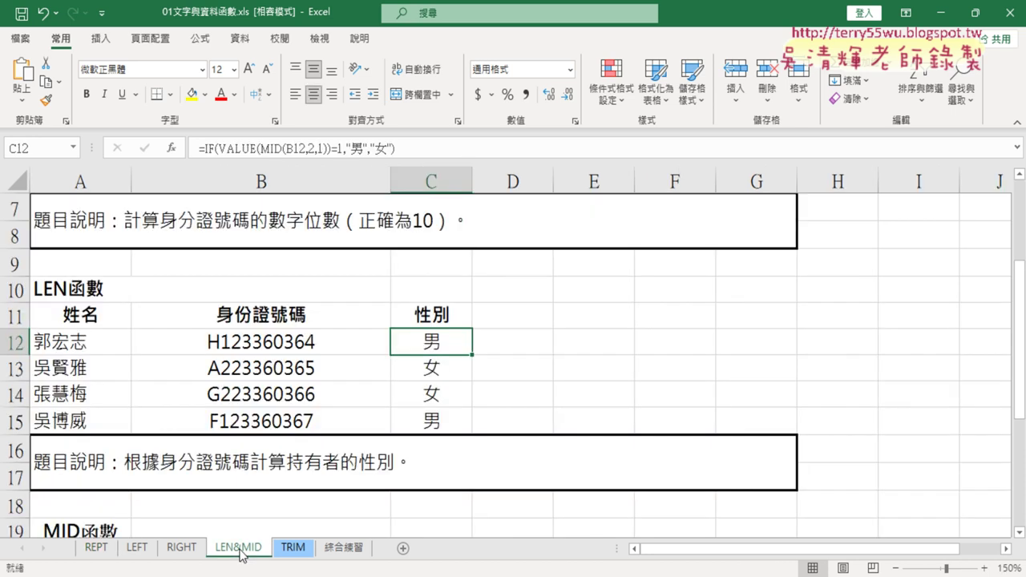
# Delete the ID-length results in C3:C6 on LEN&MID and select C3
pyautogui.scroll(2, 623, 299)
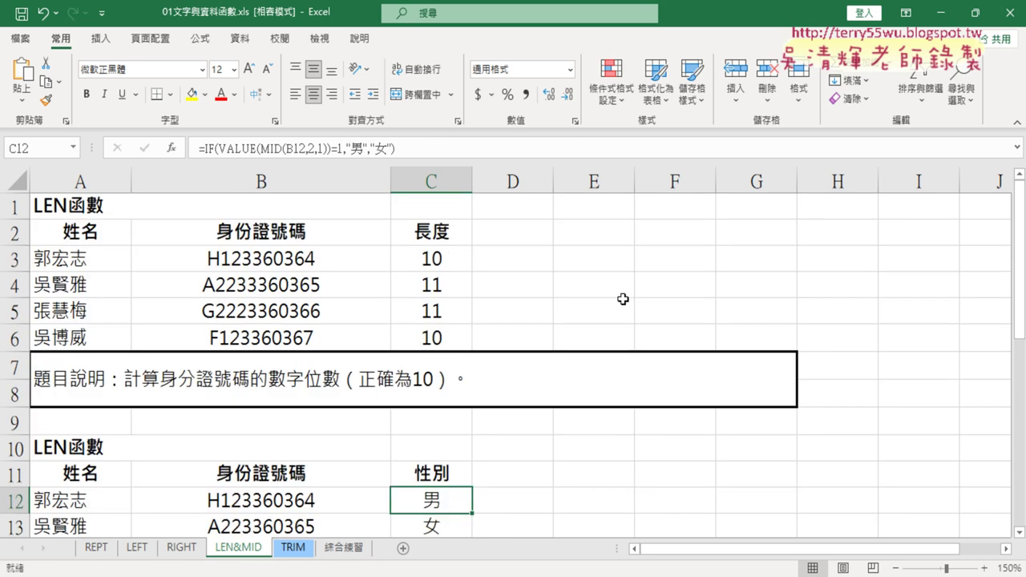
pyautogui.moveTo(452, 258); pyautogui.dragTo(454, 339)
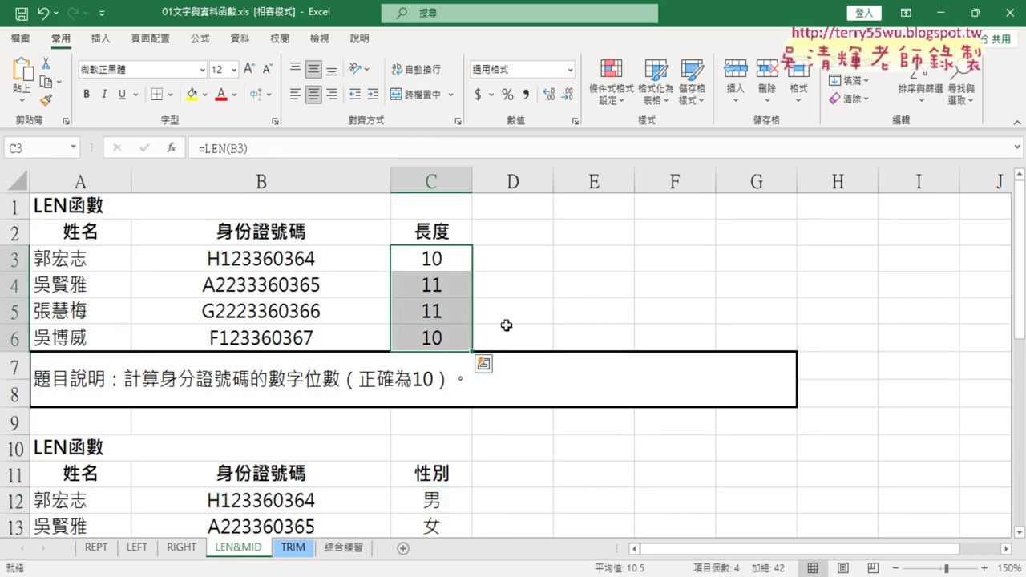
pyautogui.press('Delete')
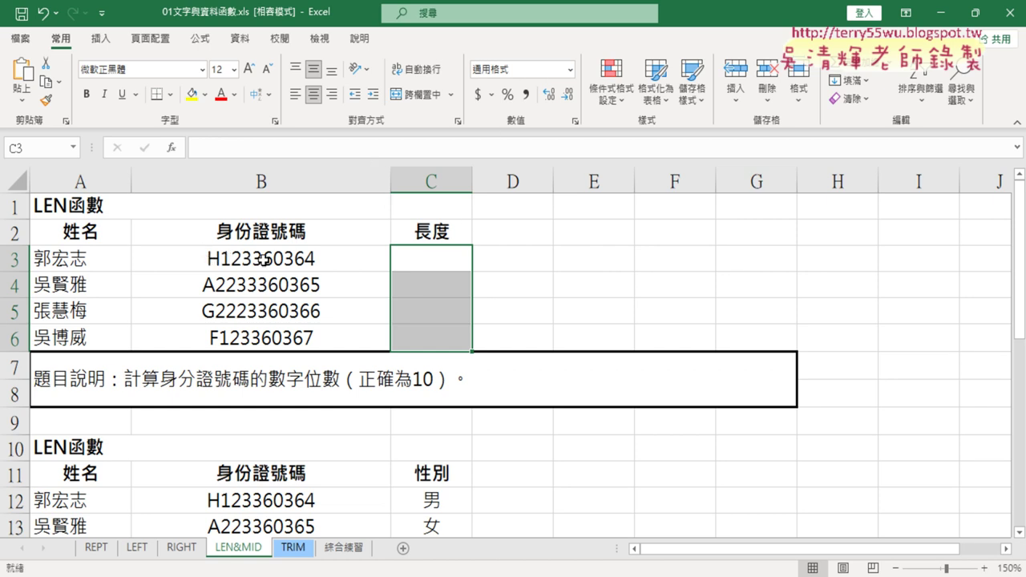
pyautogui.click(418, 259)
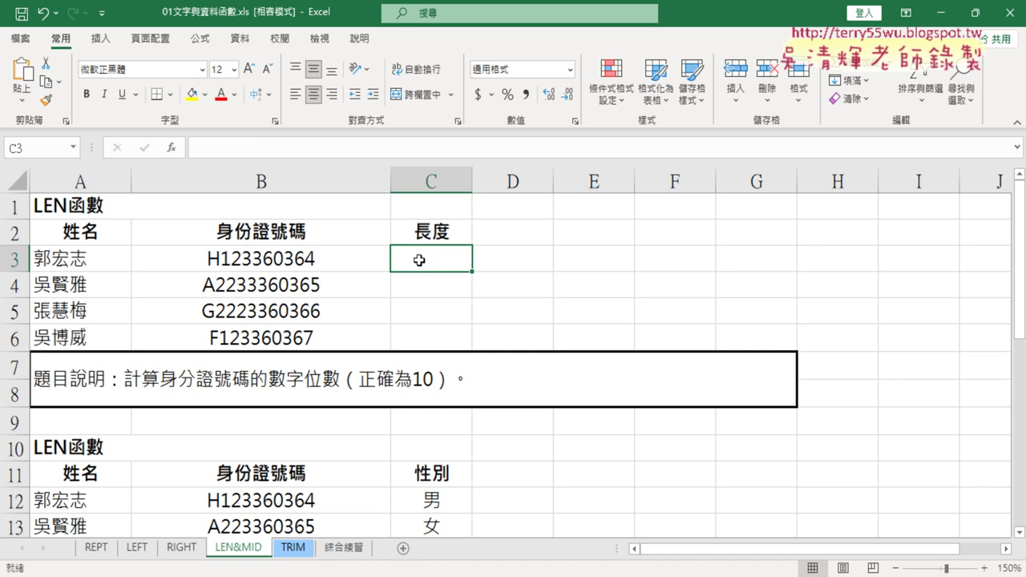
# Insert the LEN function into C3 from the 文字 category of Insert Function
pyautogui.click(173, 148)
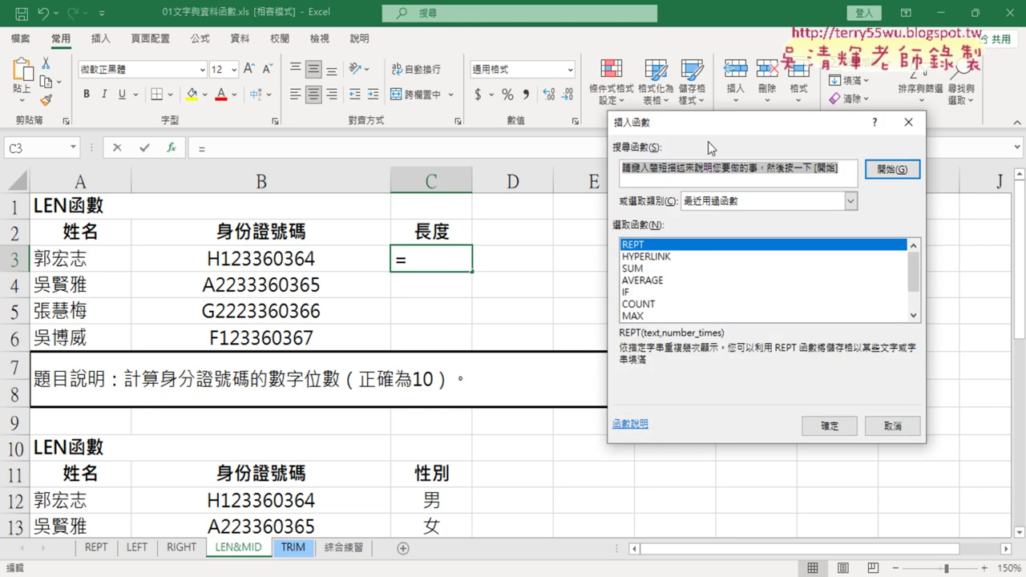
pyautogui.moveTo(703, 72); pyautogui.dragTo(578, 84)
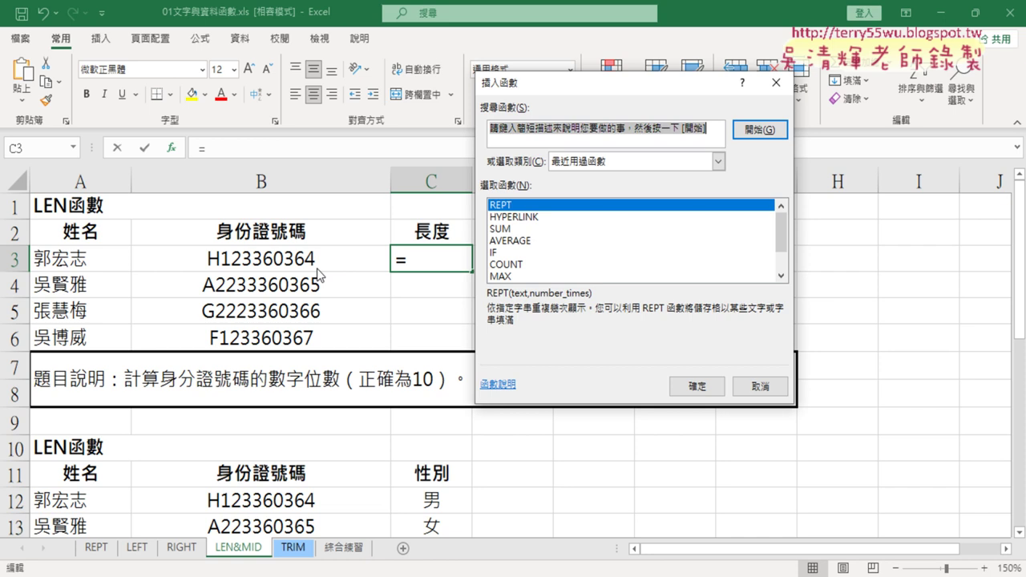
pyautogui.click(654, 163)
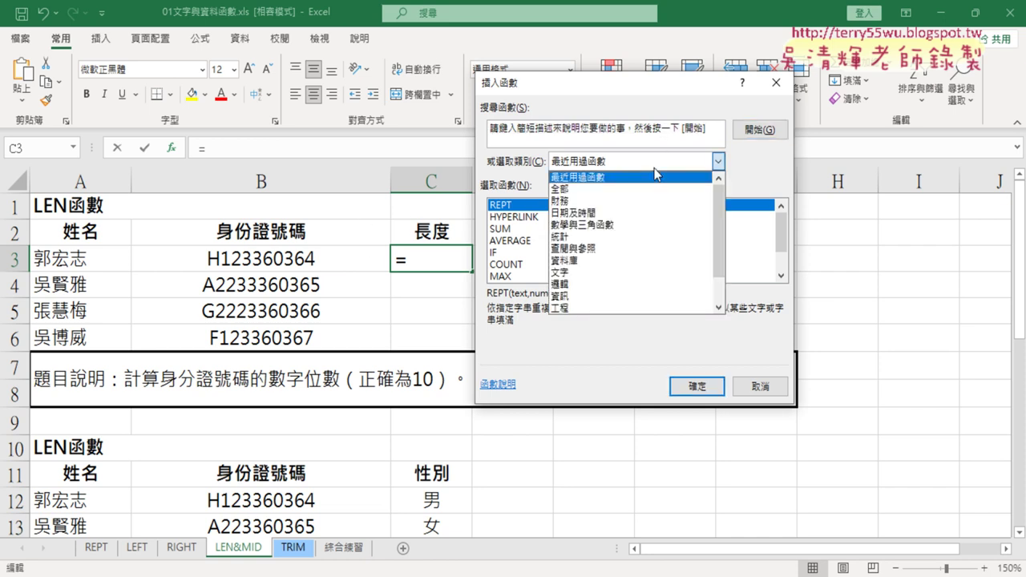
pyautogui.click(636, 273)
pyautogui.click(781, 276)
pyautogui.click(781, 276)
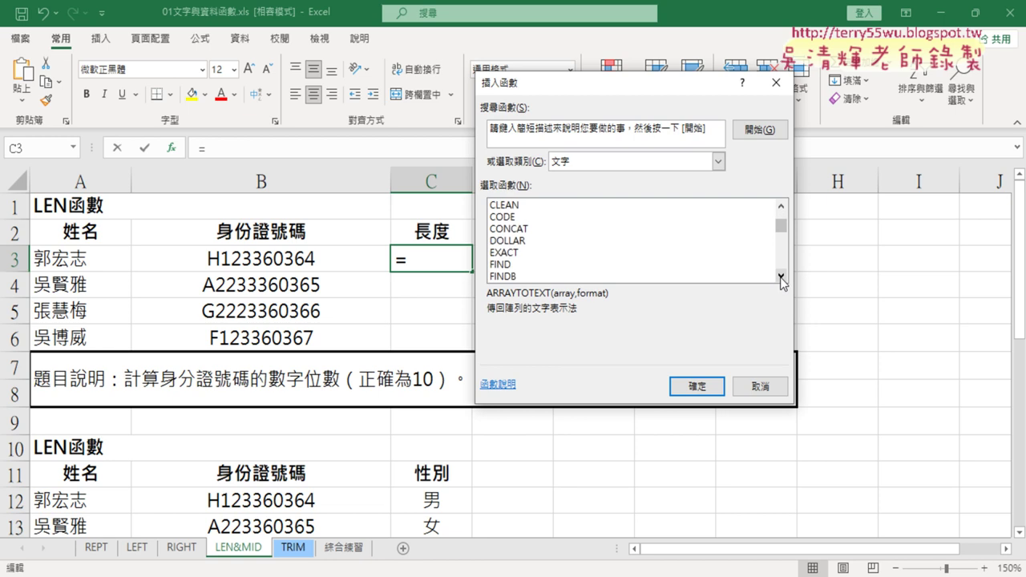
pyautogui.click(781, 276)
pyautogui.click(780, 276)
pyautogui.click(781, 276)
pyautogui.click(780, 275)
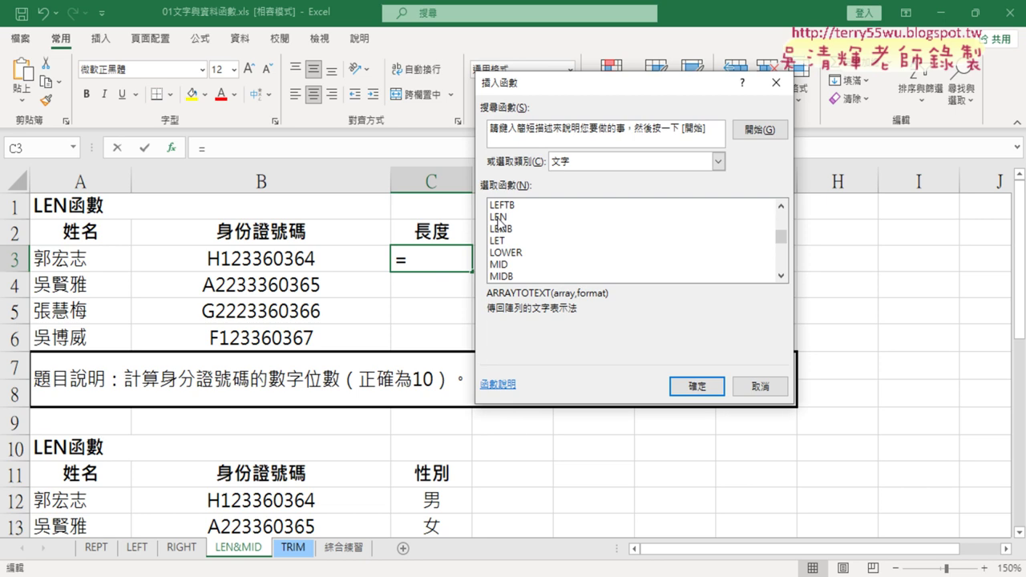
pyautogui.click(499, 218)
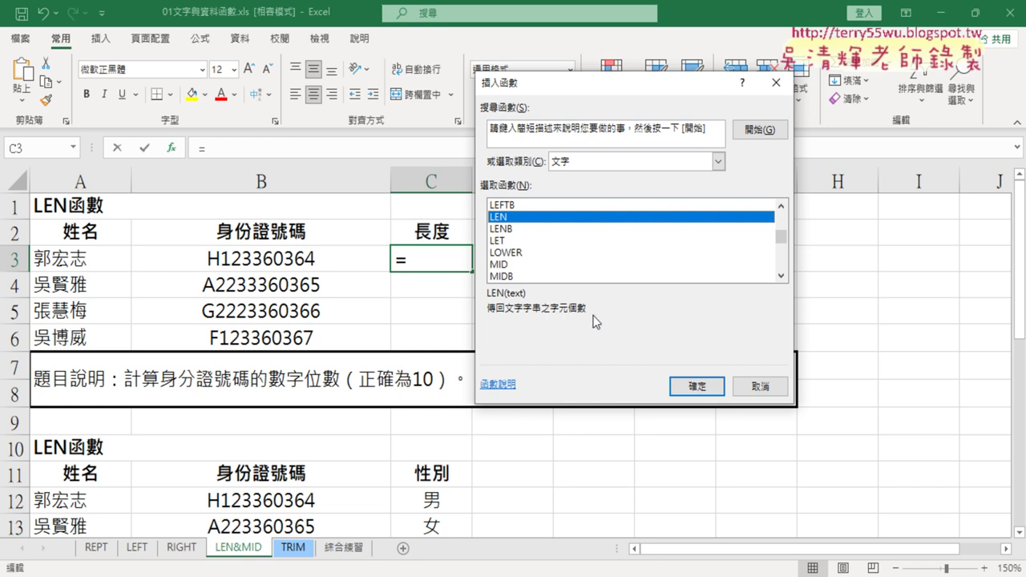
pyautogui.click(682, 386)
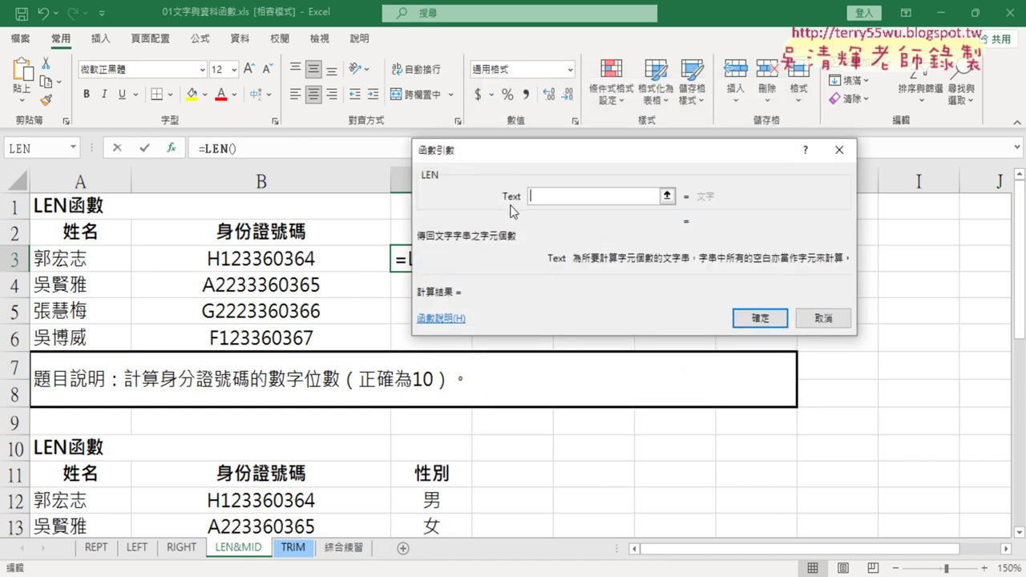
# Set C3 to =LEN(B3) and fill to C6, giving lengths 10, 11, 11, 10
pyautogui.click(294, 263)
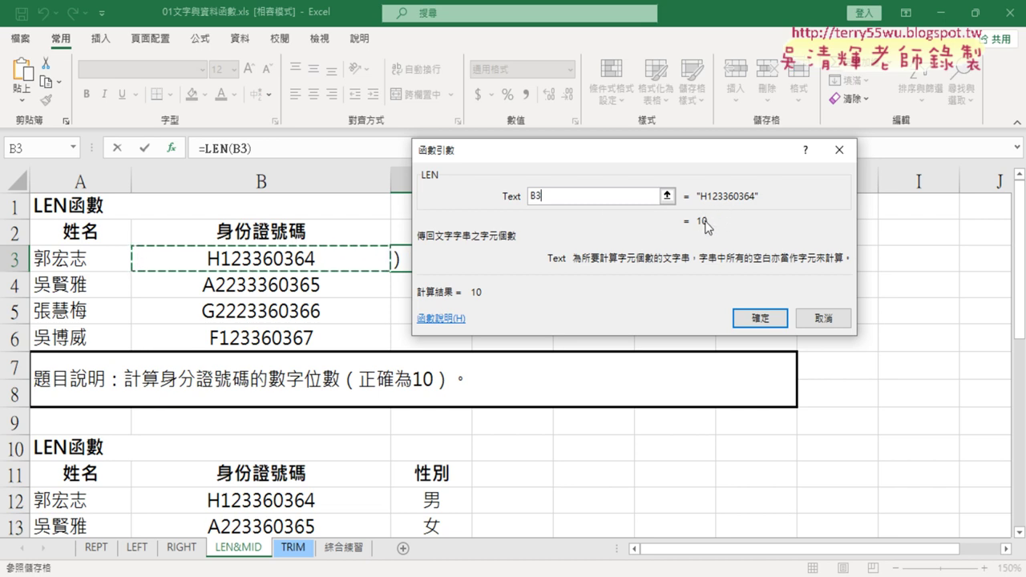
pyautogui.click(759, 318)
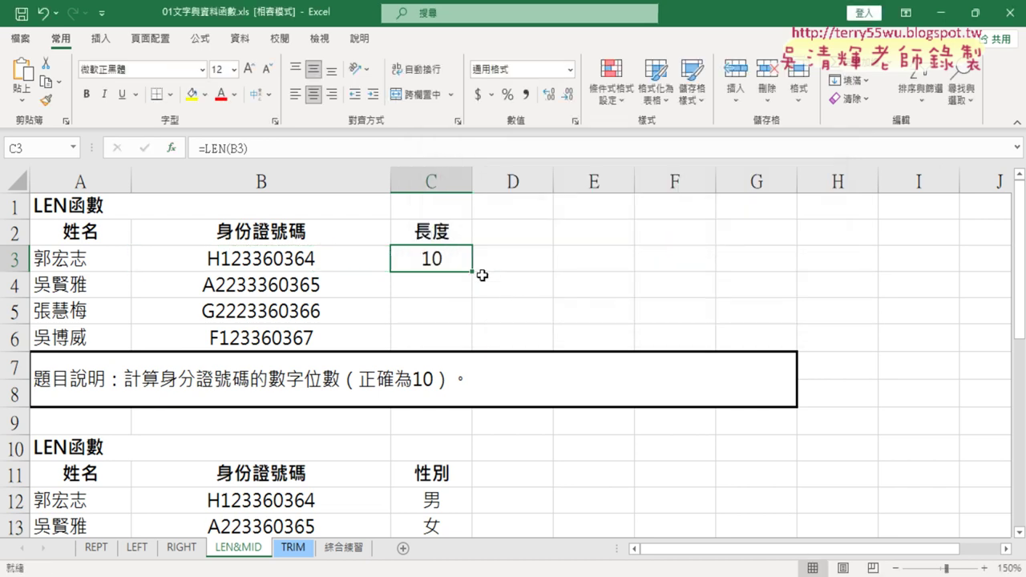
pyautogui.moveTo(473, 274); pyautogui.dragTo(473, 350)
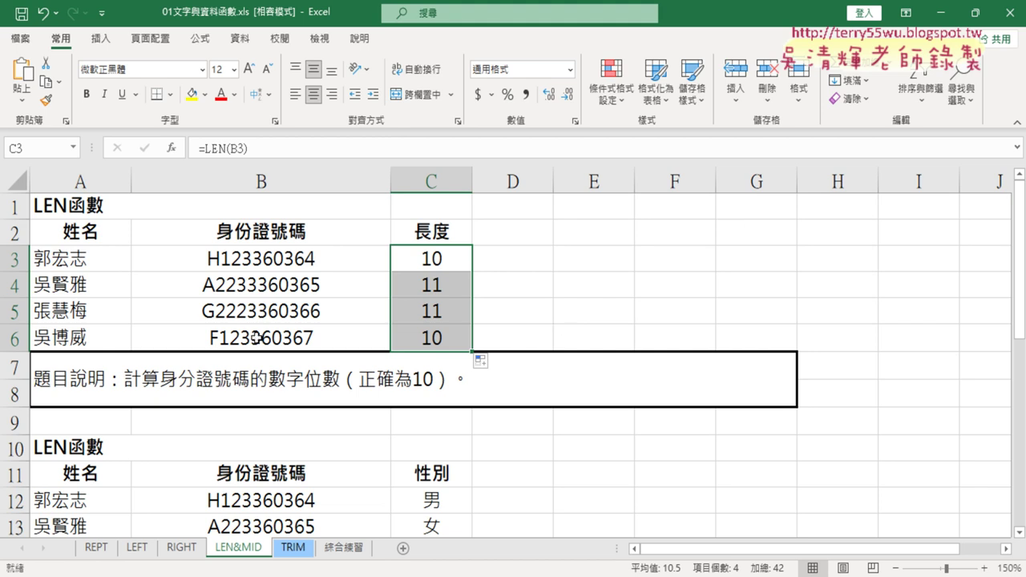
pyautogui.moveTo(87, 286); pyautogui.dragTo(243, 317)
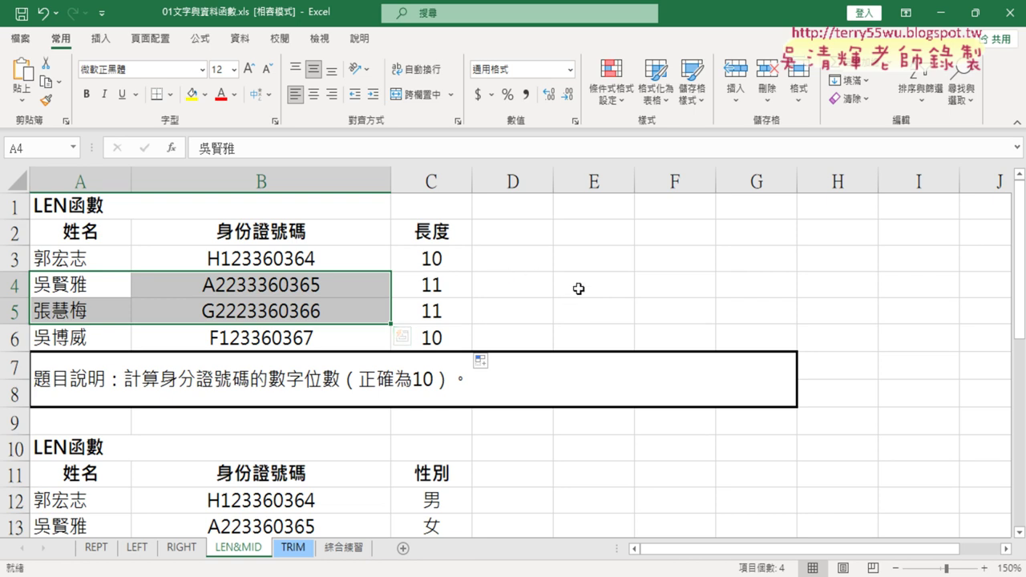
# Delete the 性別 gender results in C12:C15 of the LEN&MID sheet's second exercise
pyautogui.moveTo(446, 287); pyautogui.dragTo(451, 310)
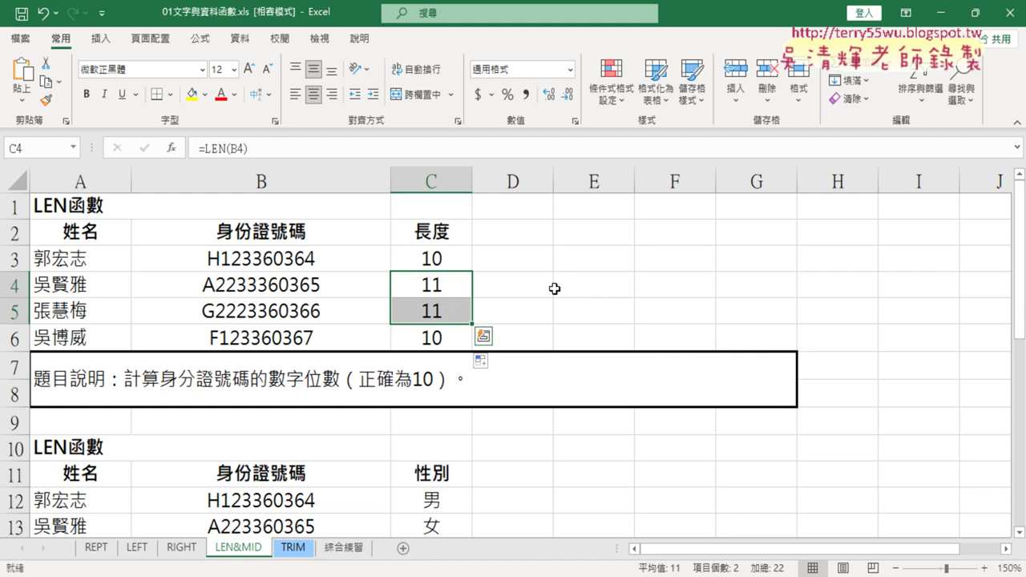
pyautogui.scroll(-1, 552, 302)
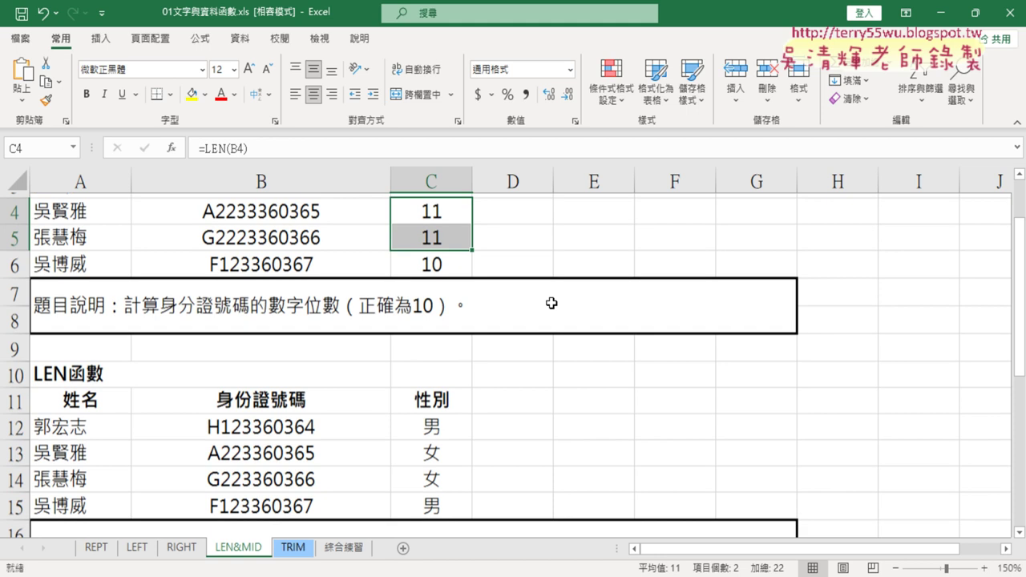
pyautogui.scroll(-1, 552, 302)
pyautogui.moveTo(431, 342); pyautogui.dragTo(437, 420)
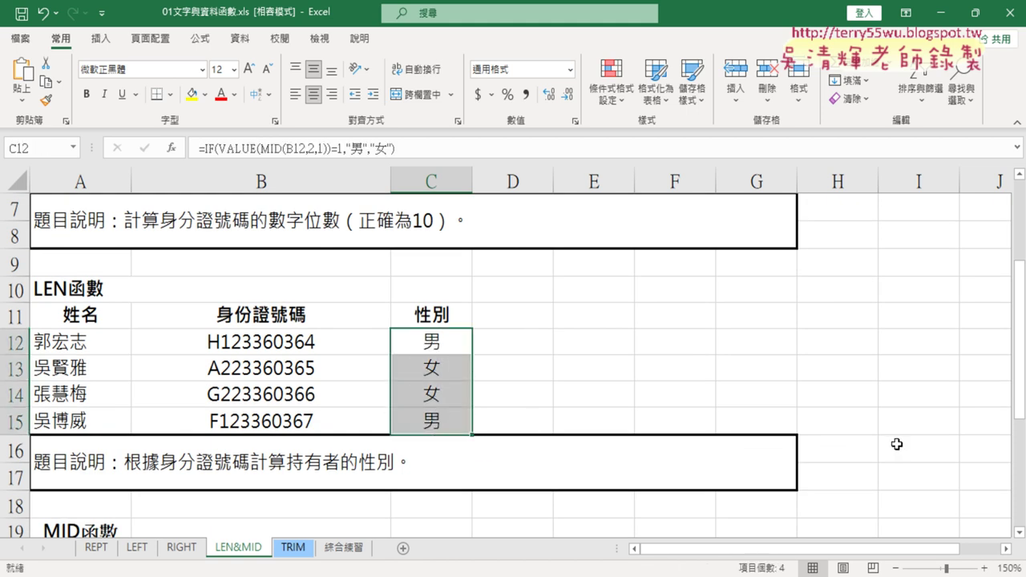
pyautogui.press('Delete')
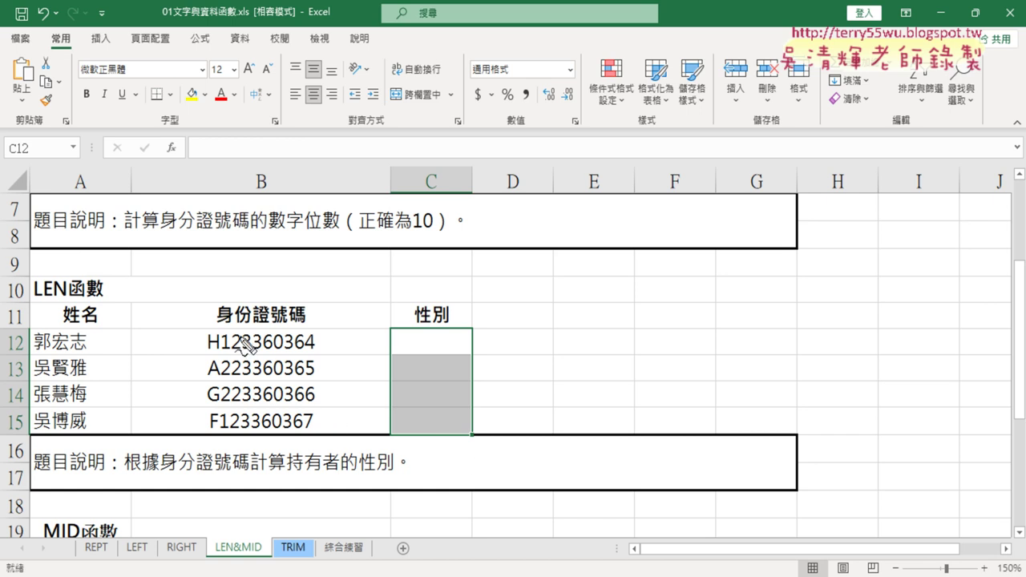
pyautogui.moveTo(219, 329); pyautogui.dragTo(215, 434)
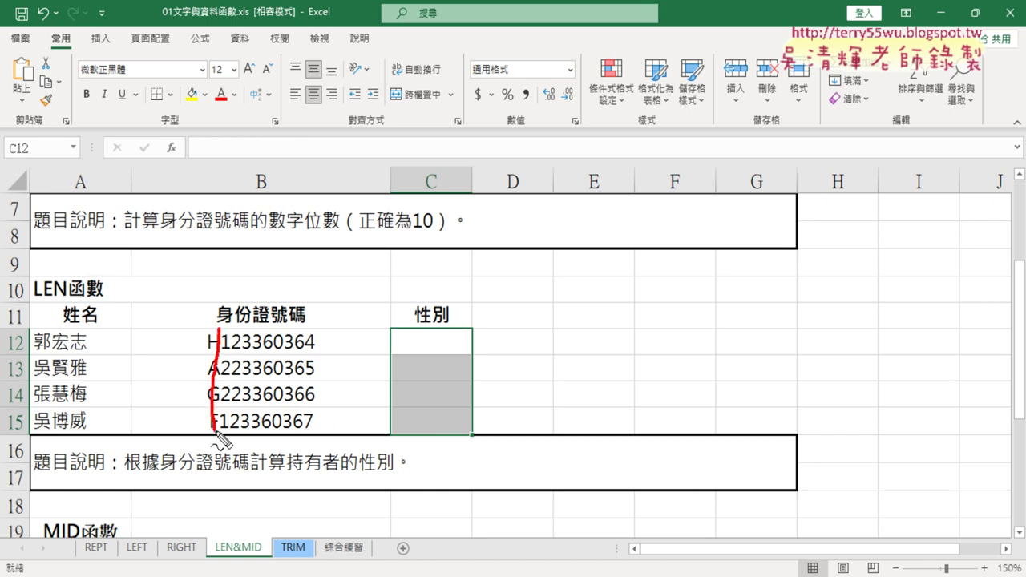
pyautogui.moveTo(232, 317); pyautogui.dragTo(219, 442)
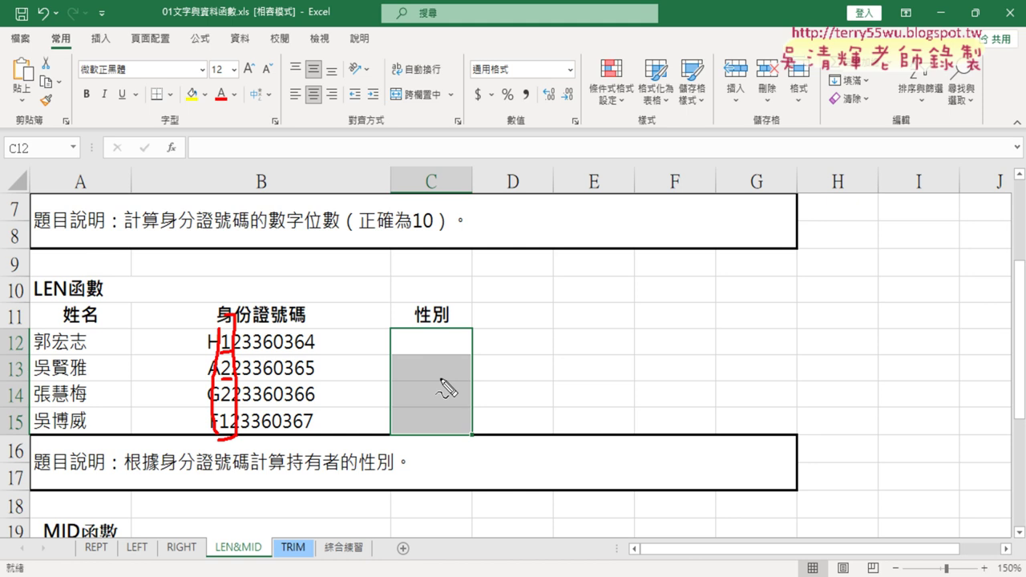
pyautogui.press('Escape')
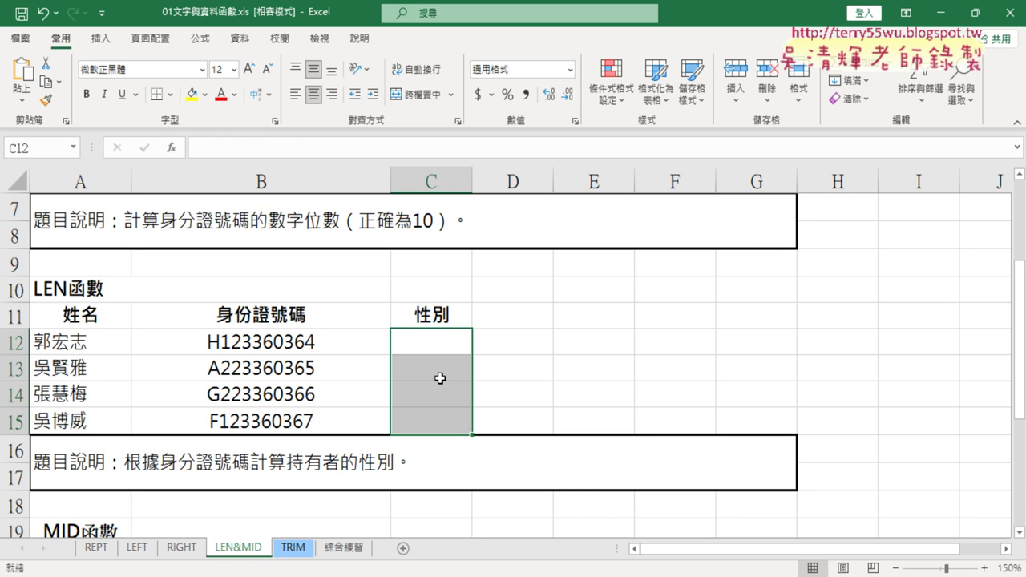
pyautogui.click(430, 335)
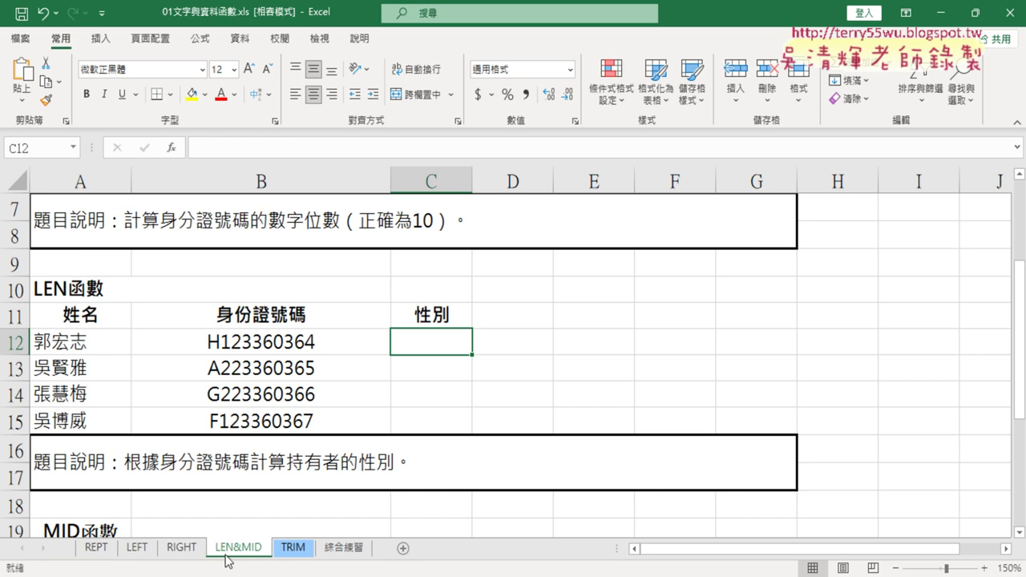
# Switch to the LEFT sheet and inspect result cell C3 and the instruction in B4
pyautogui.click(181, 547)
pyautogui.click(138, 547)
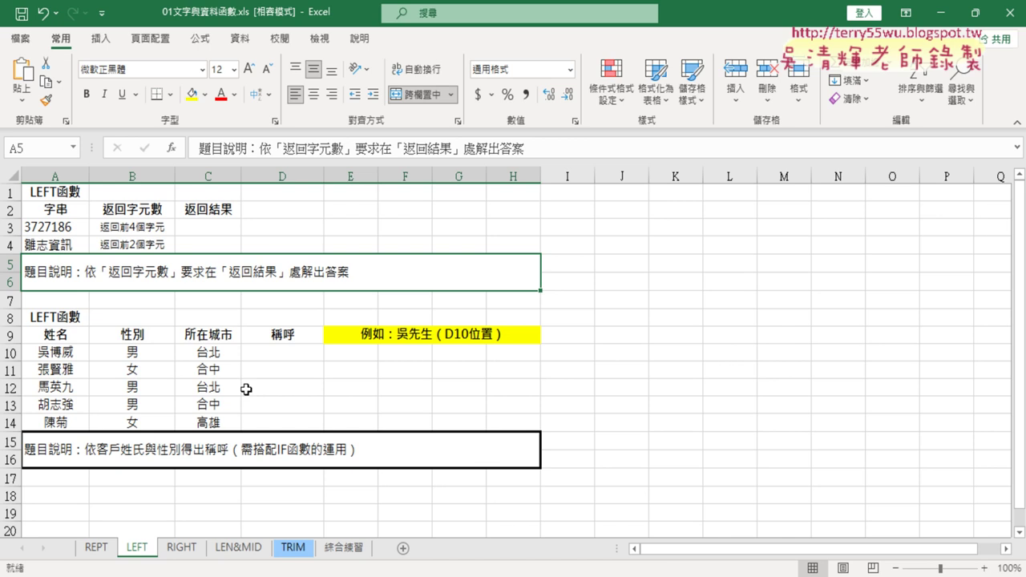
pyautogui.click(189, 230)
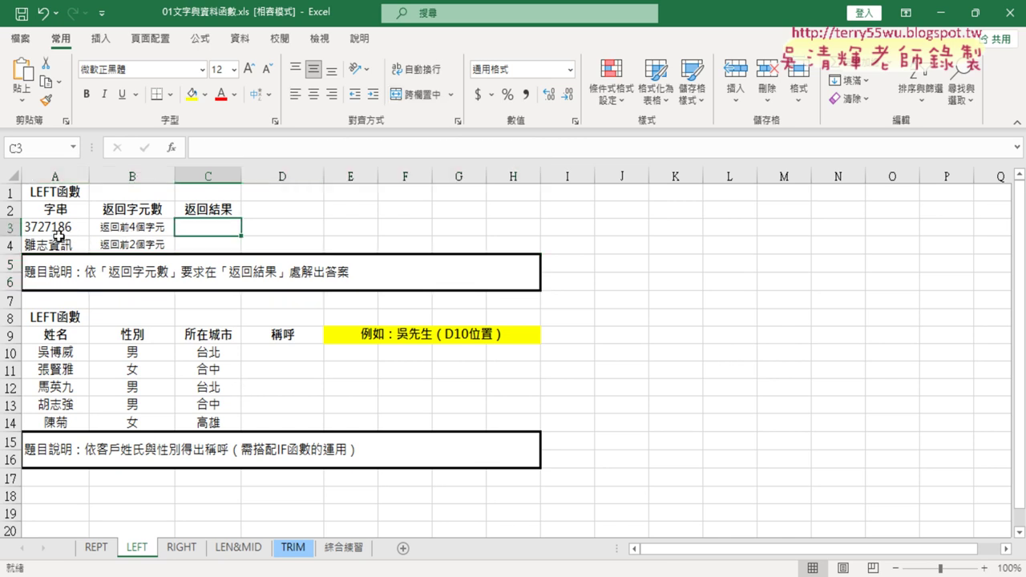
pyautogui.click(136, 247)
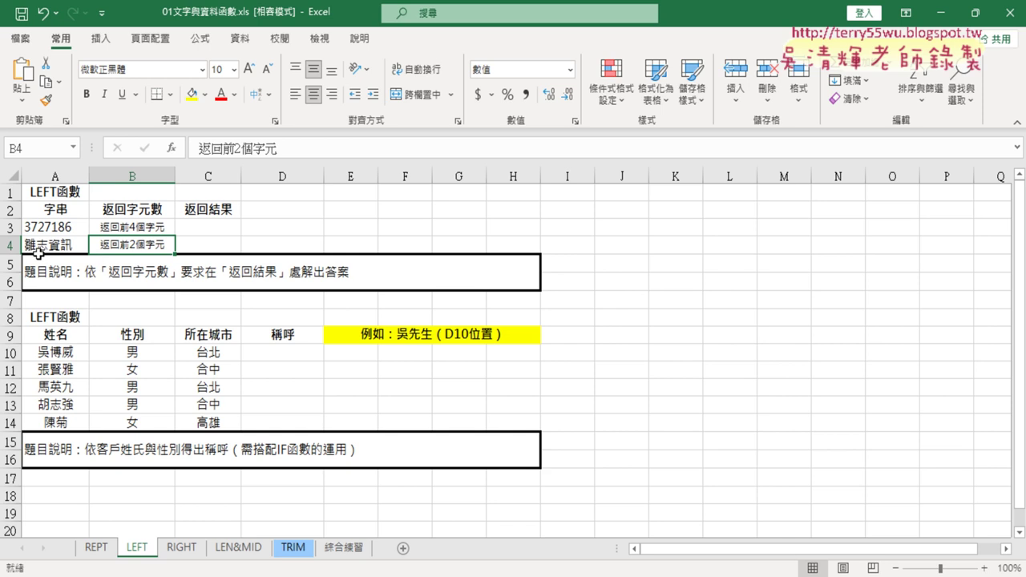
pyautogui.click(206, 230)
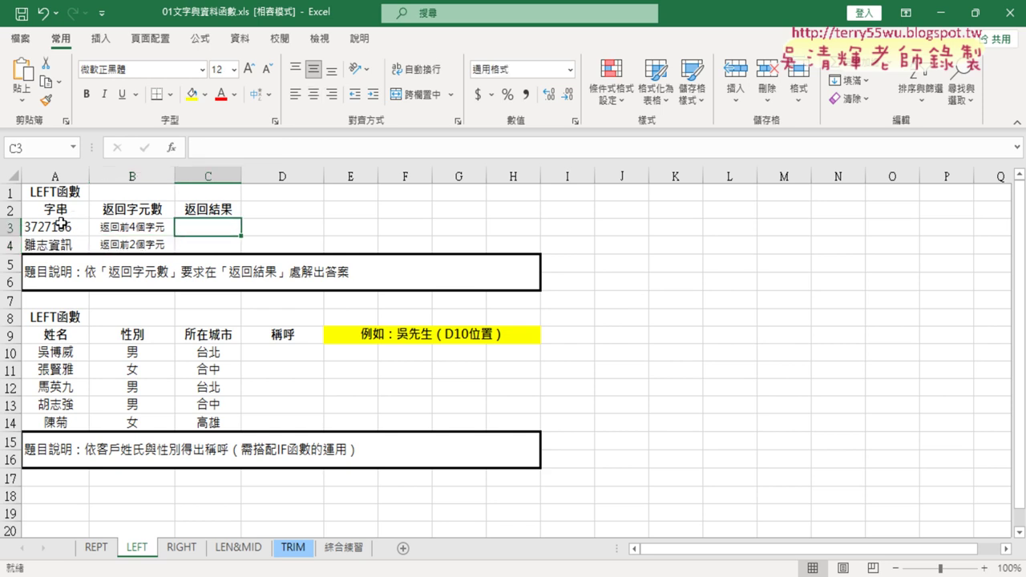
# Check salutation cell D10 against the gender in B10, then zoom to 130%
pyautogui.click(307, 349)
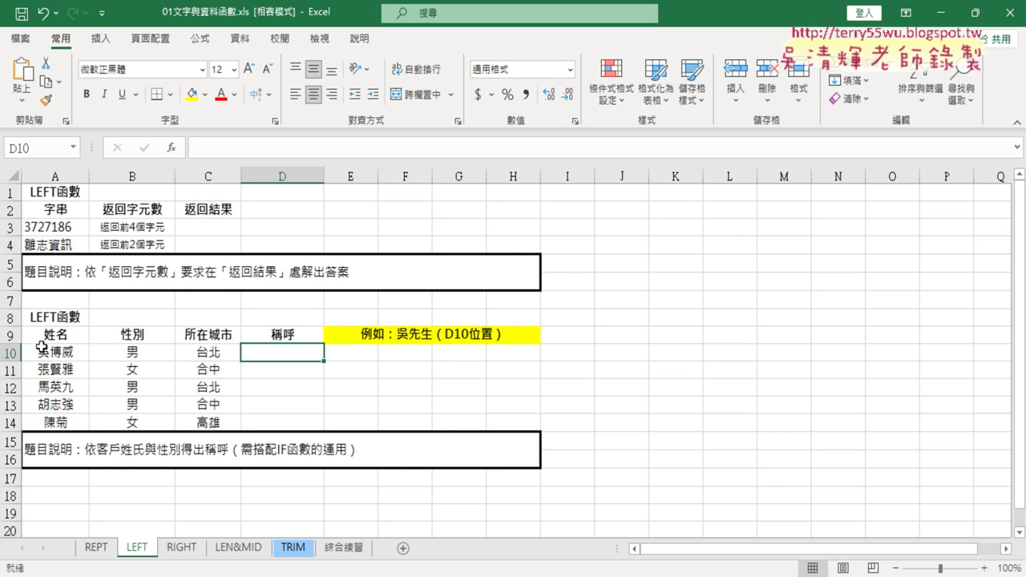
pyautogui.click(140, 352)
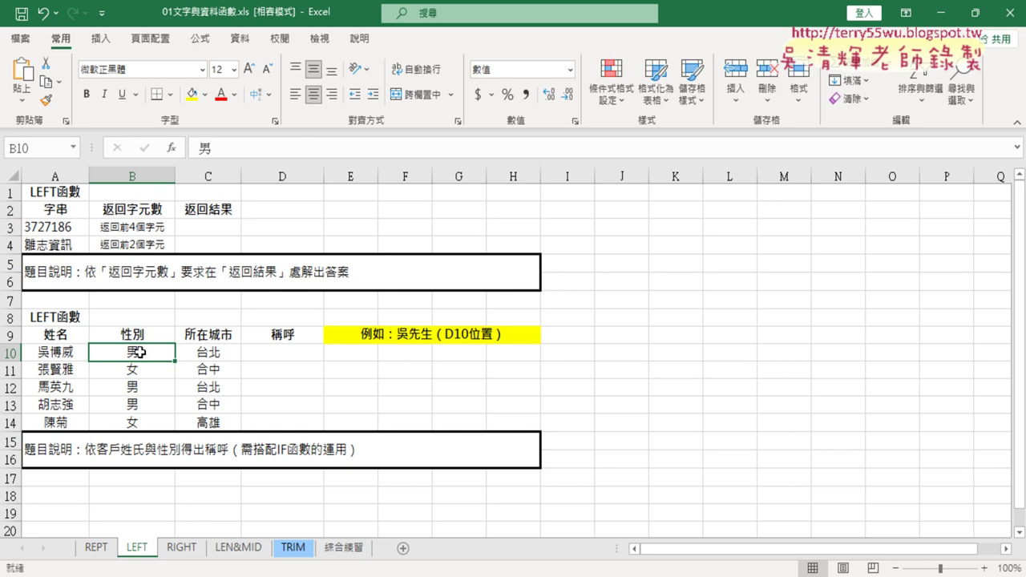
pyautogui.click(289, 351)
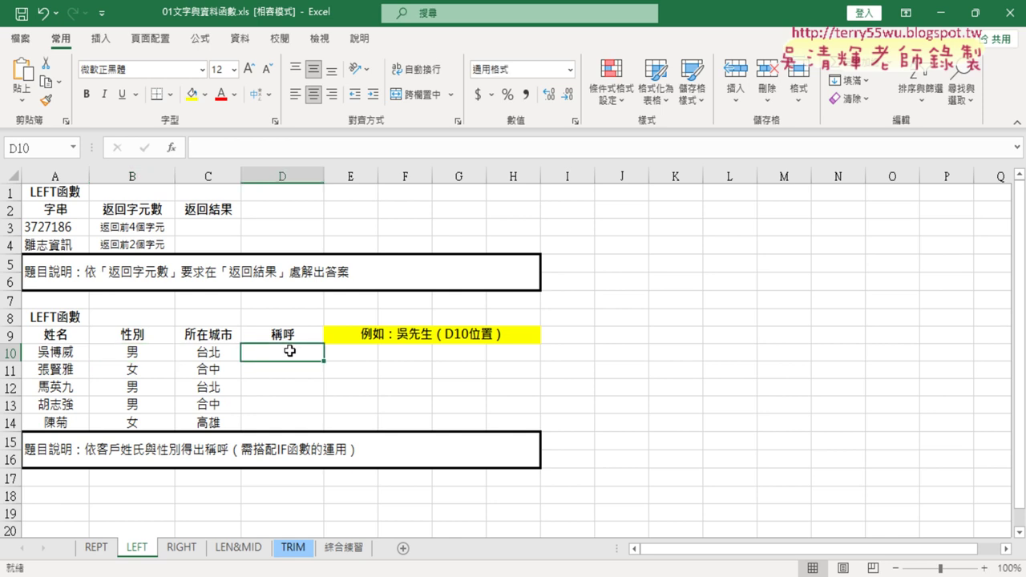
pyautogui.click(984, 567)
pyautogui.click(984, 568)
pyautogui.click(984, 568)
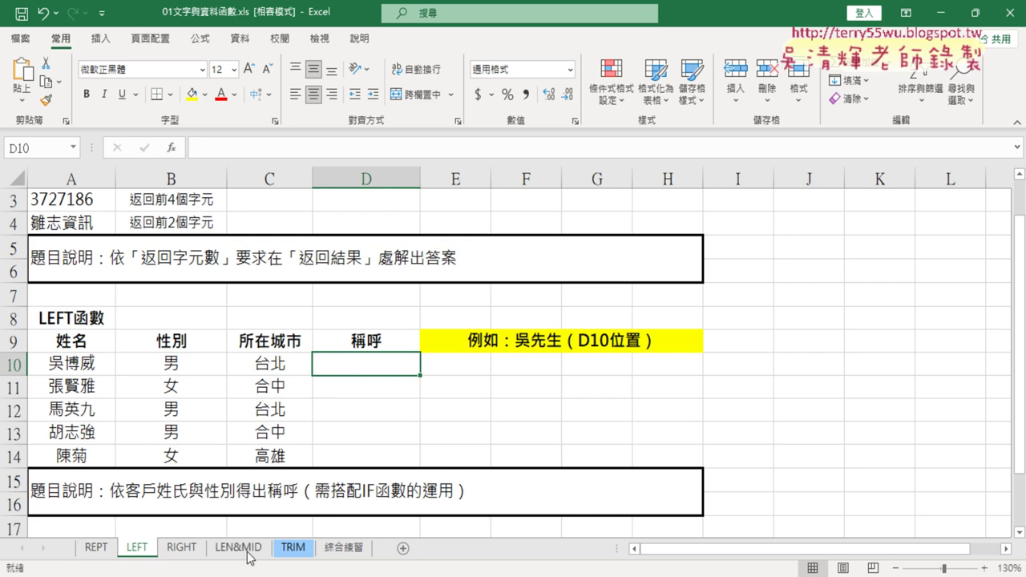
# On the 綜合練習 sheet, delete the sample mobile number in E4 and browse the list
pyautogui.click(350, 549)
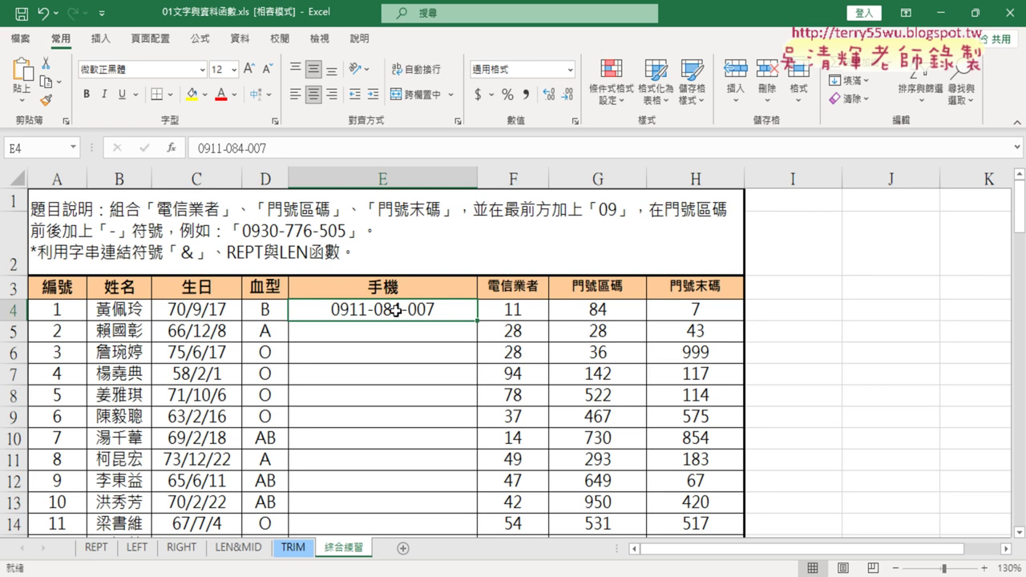
pyautogui.press('Delete')
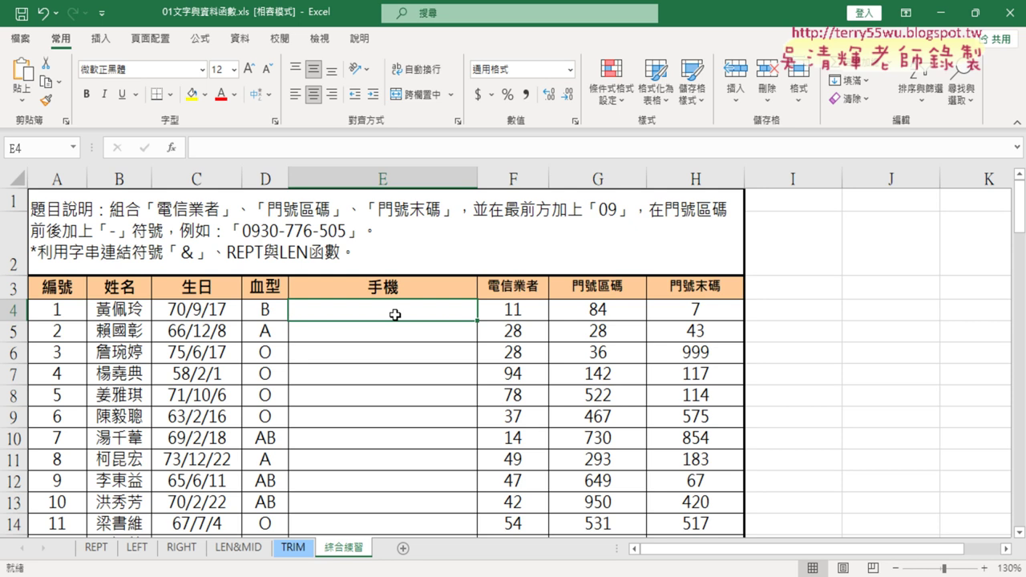
pyautogui.scroll(-2, 462, 399)
pyautogui.scroll(-5, 462, 399)
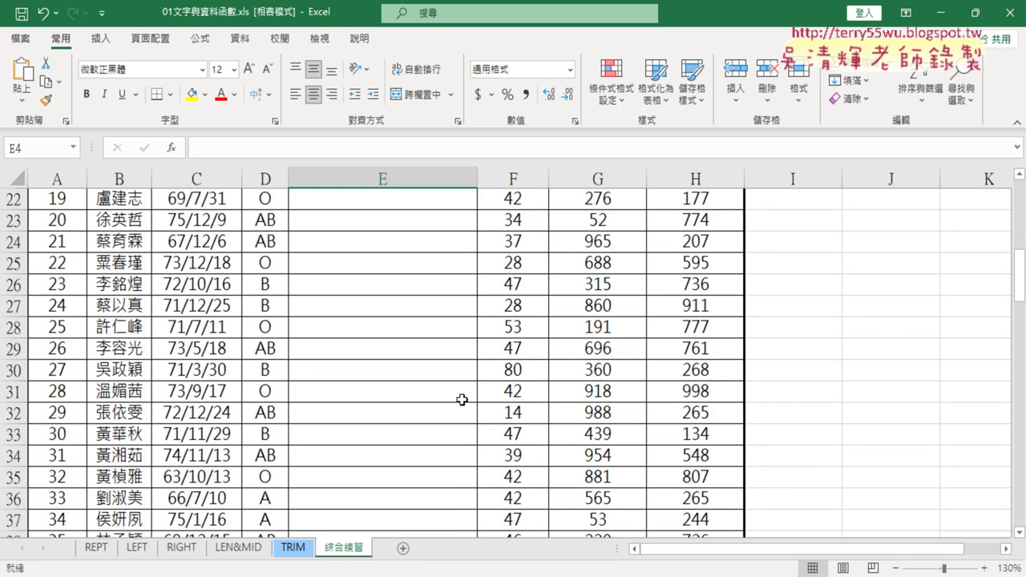
pyautogui.scroll(7, 462, 399)
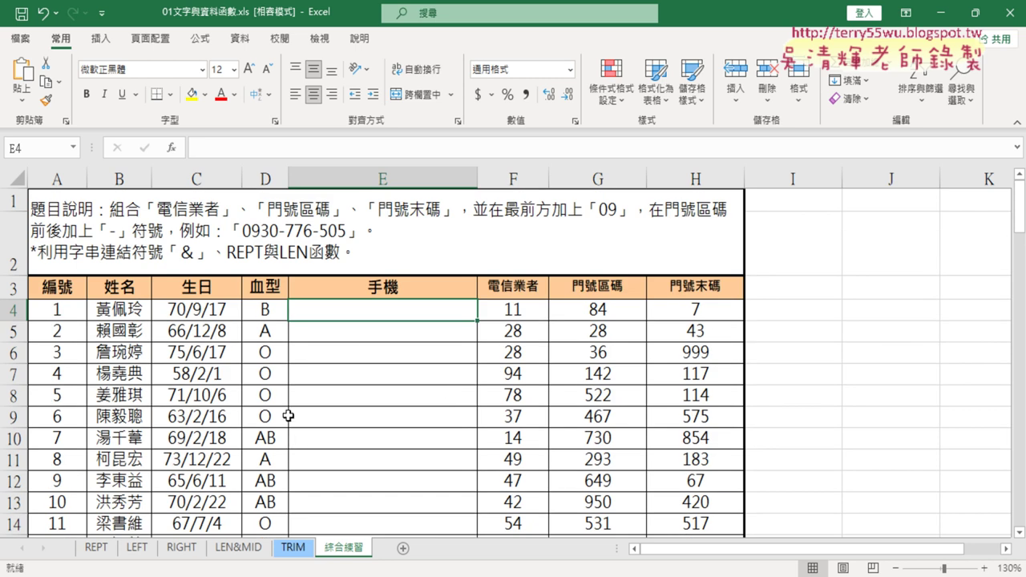
pyautogui.scroll(-4, 289, 366)
pyautogui.scroll(-2, 288, 367)
pyautogui.scroll(-2, 287, 367)
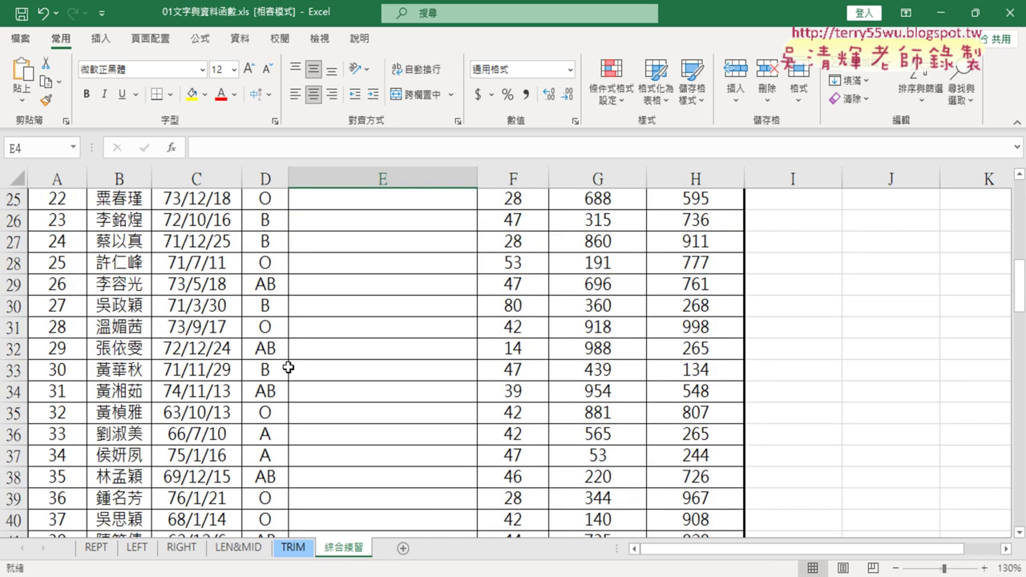
pyautogui.scroll(6, 287, 367)
pyautogui.scroll(2, 286, 365)
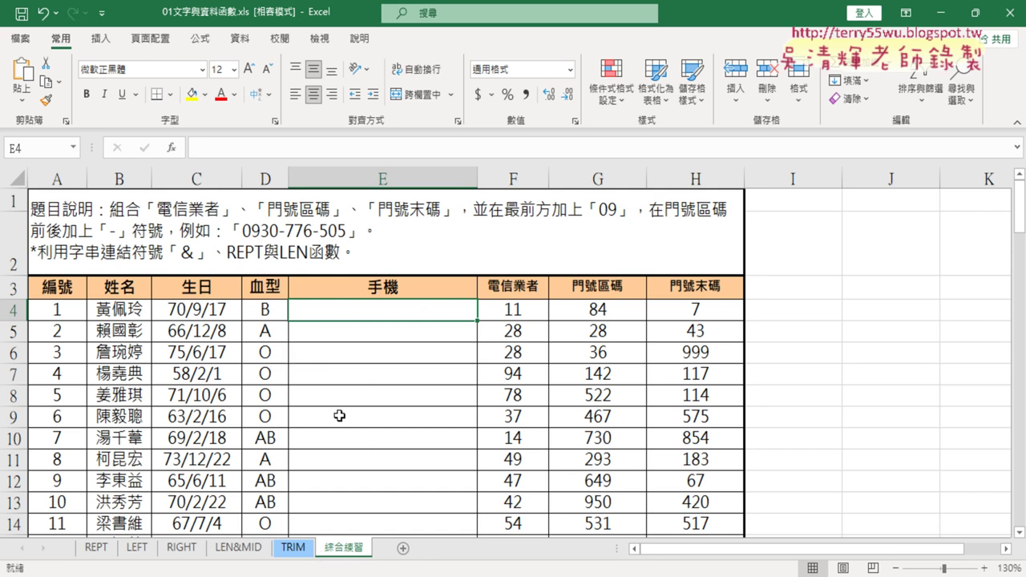
# Go back to the LEN&MID sheet, where C12:C15 remains empty
pyautogui.click(239, 551)
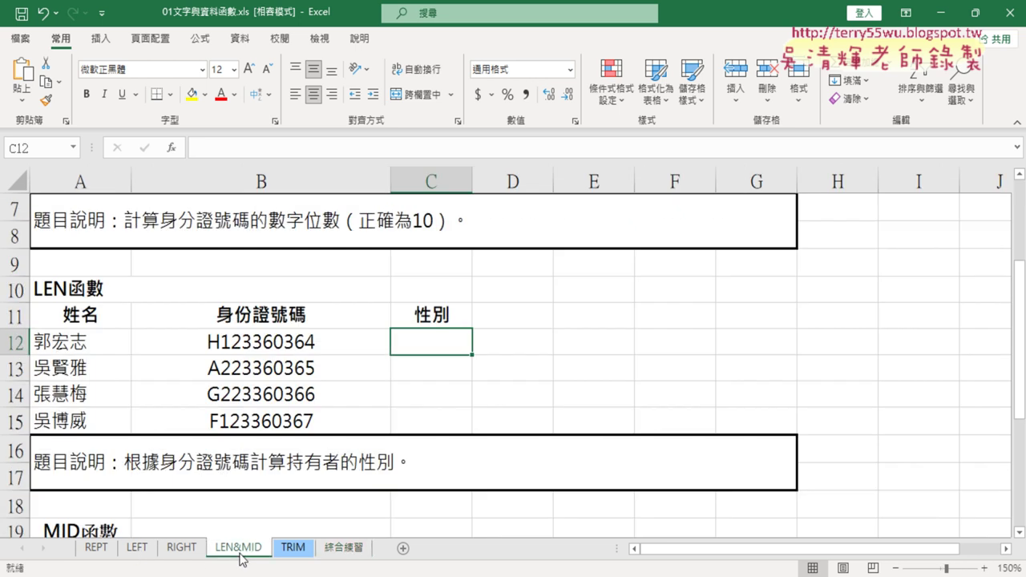